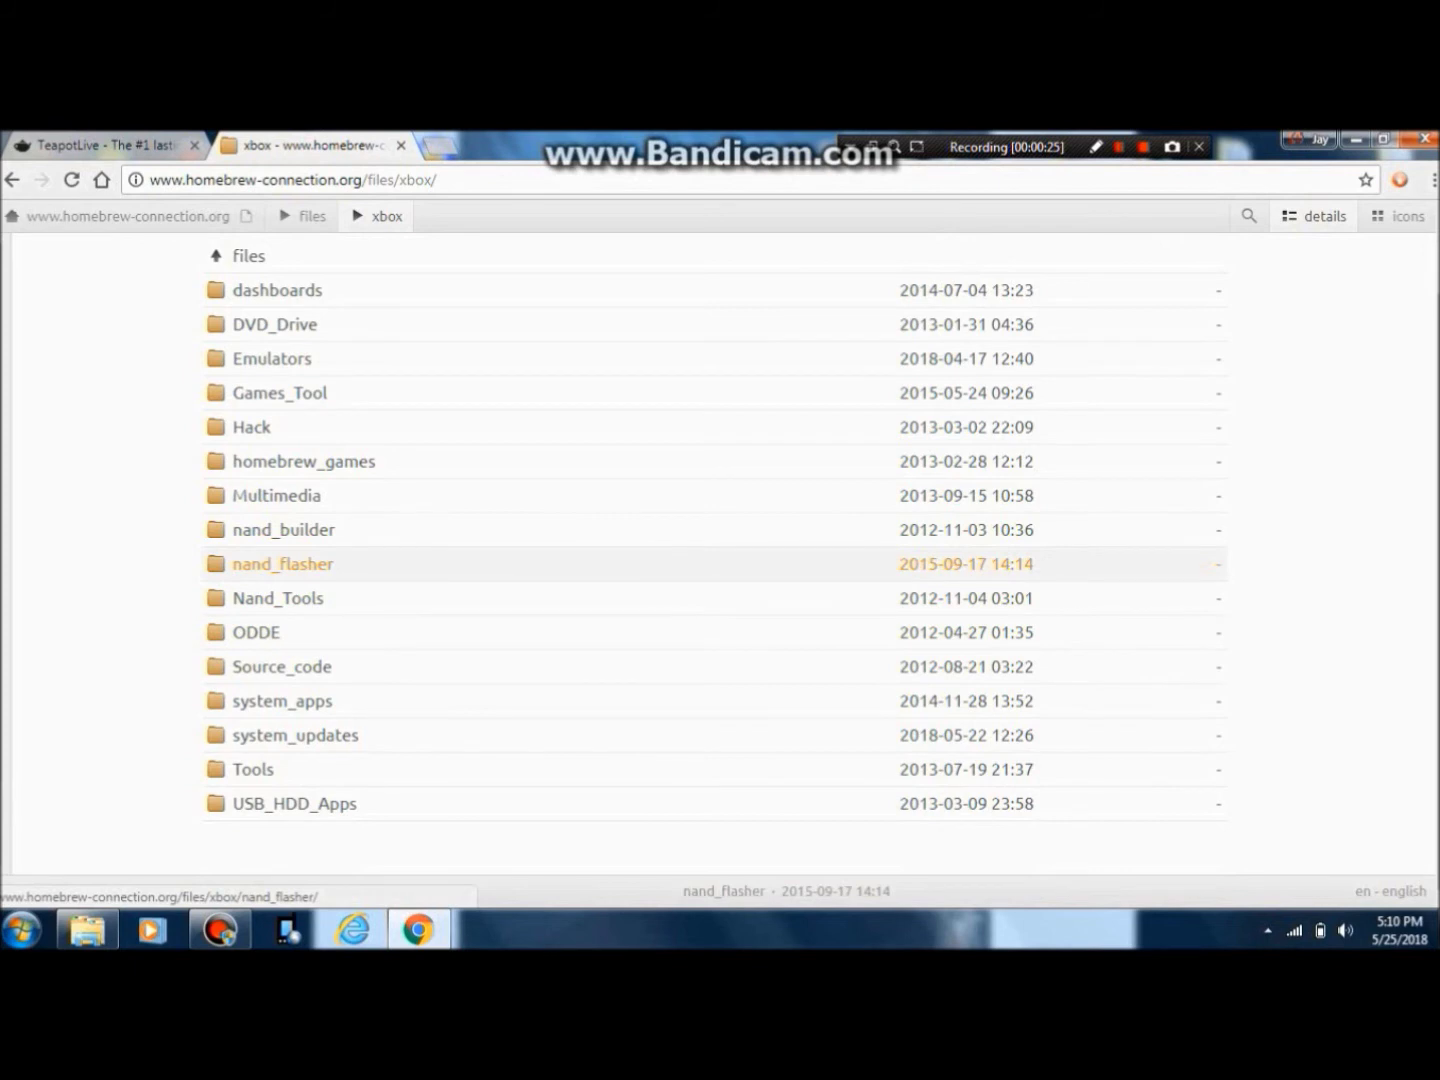
- Open the nand_flasher folder in the homebrew-connection.org xbox file listing
click(283, 564)
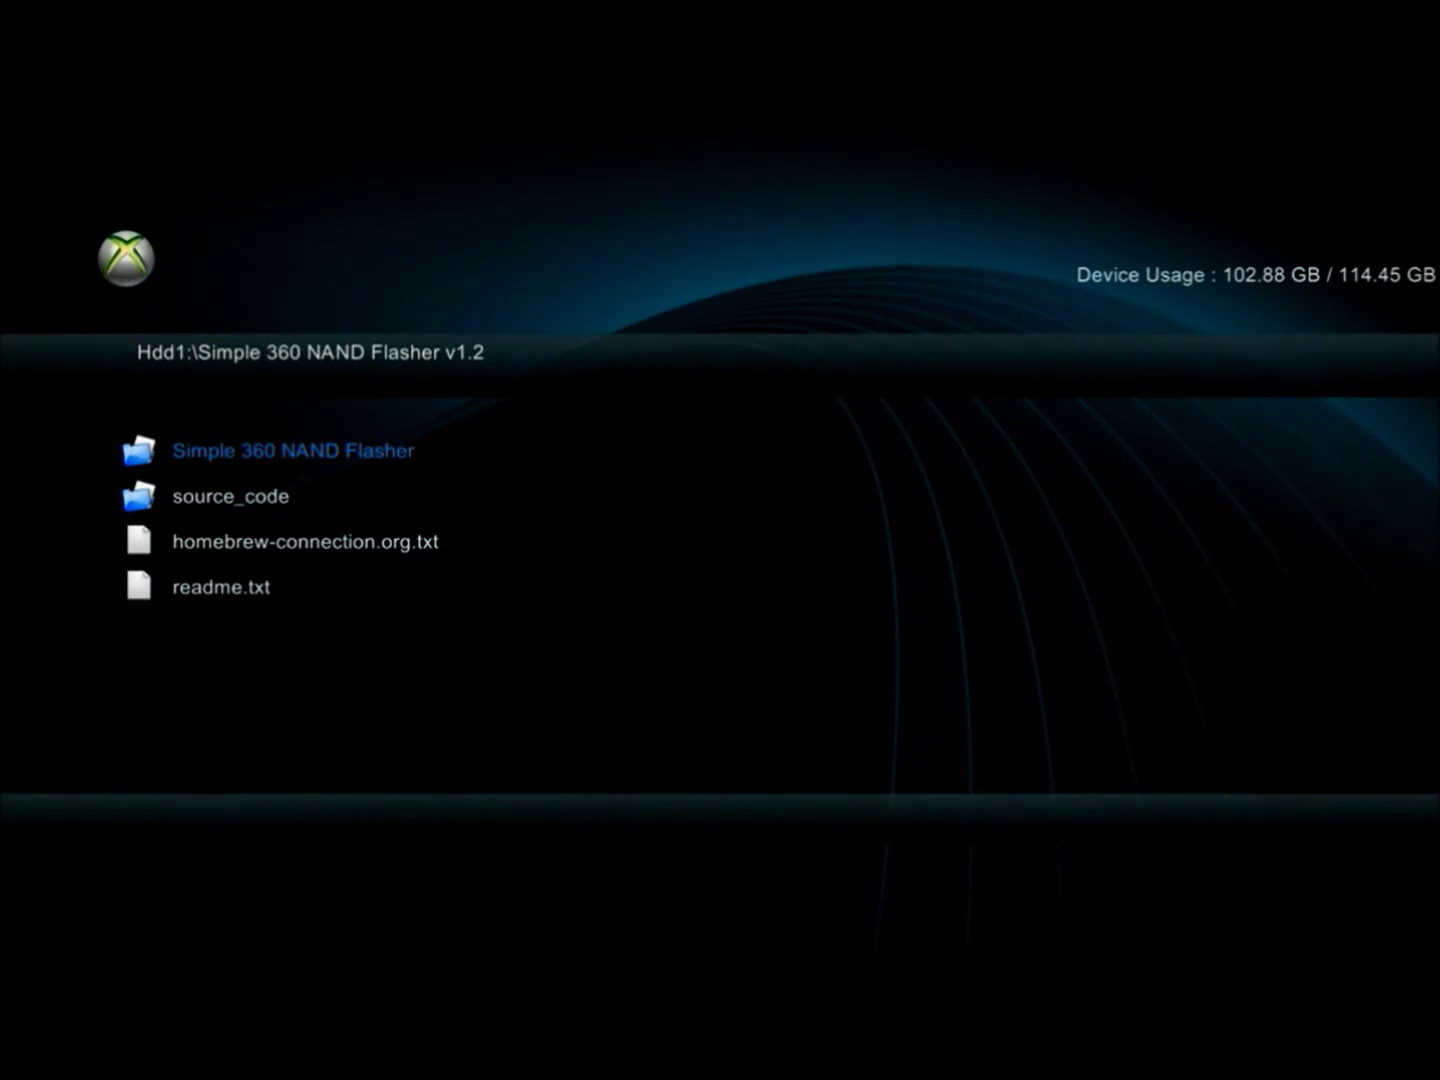
- Switch to the Xbox 360 file browser, launch Default.xex from the Simple 360 NAND Flasher folder, and exit back to the dashboard
key(Return)
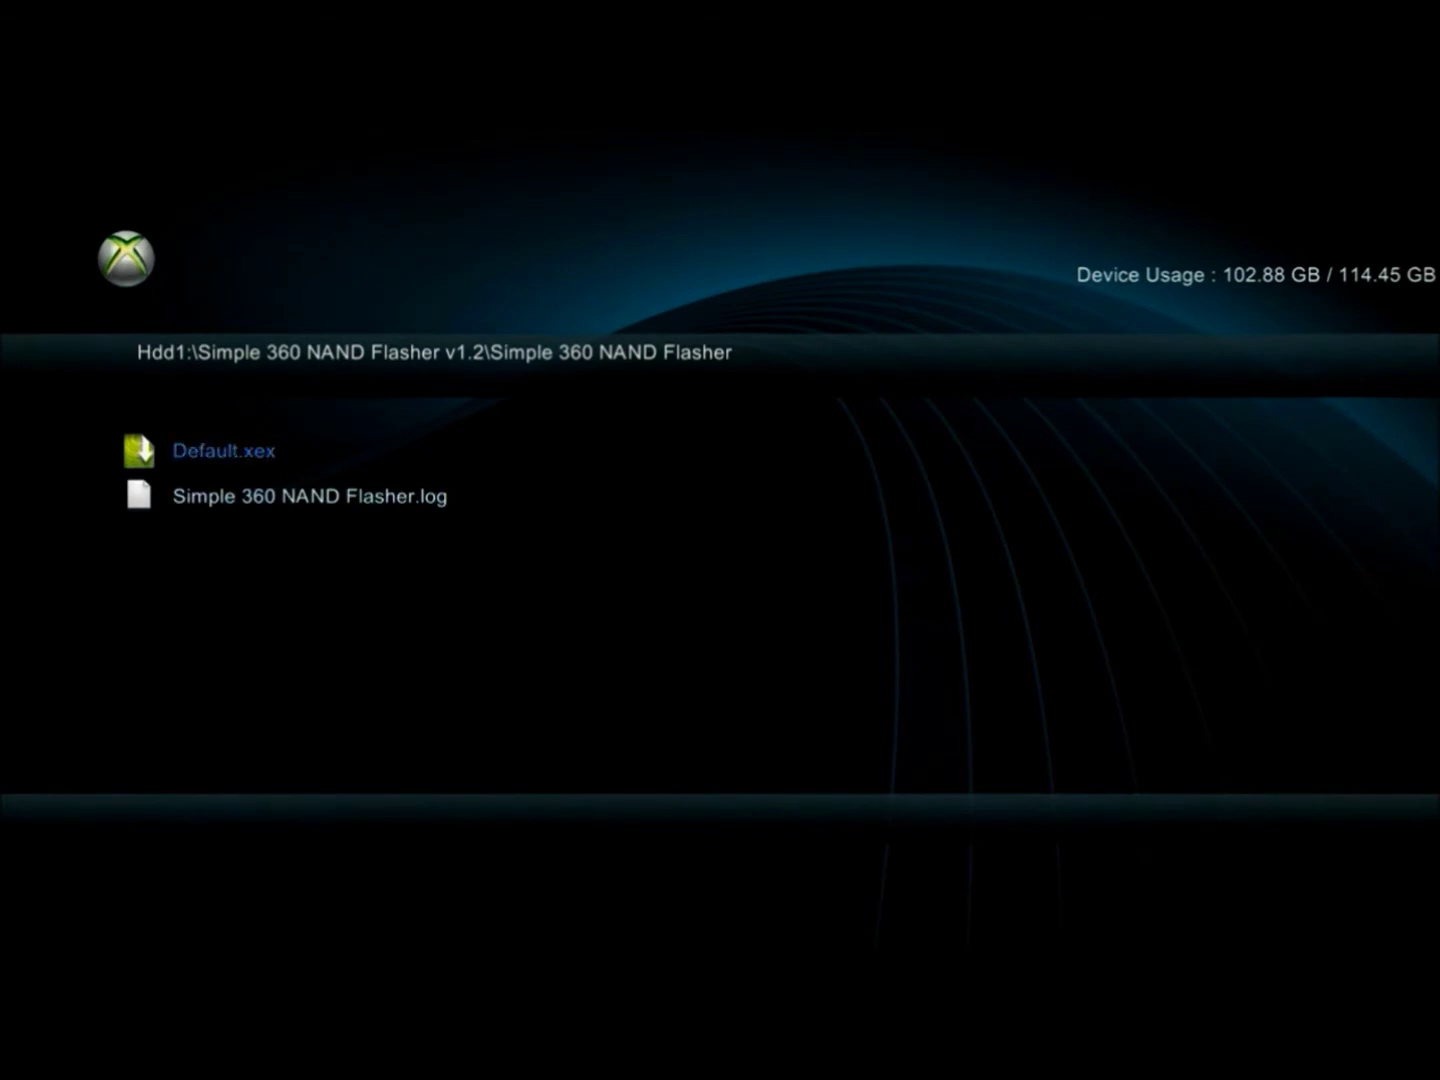
key(Down)
key(Up)
key(Return)
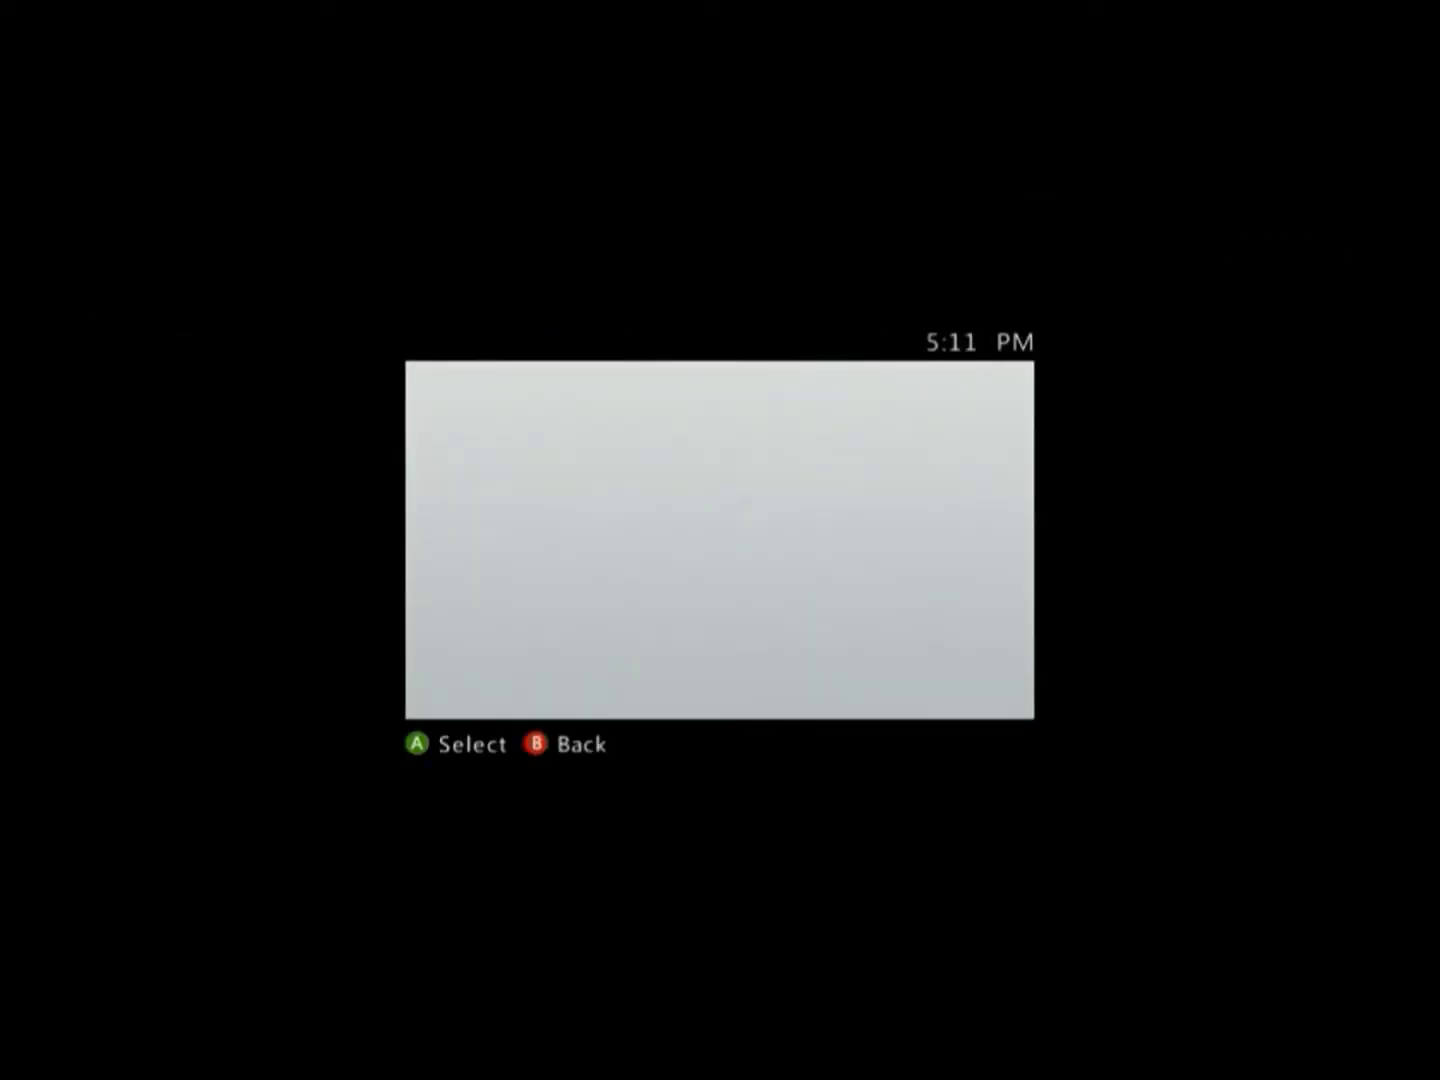
key(Return)
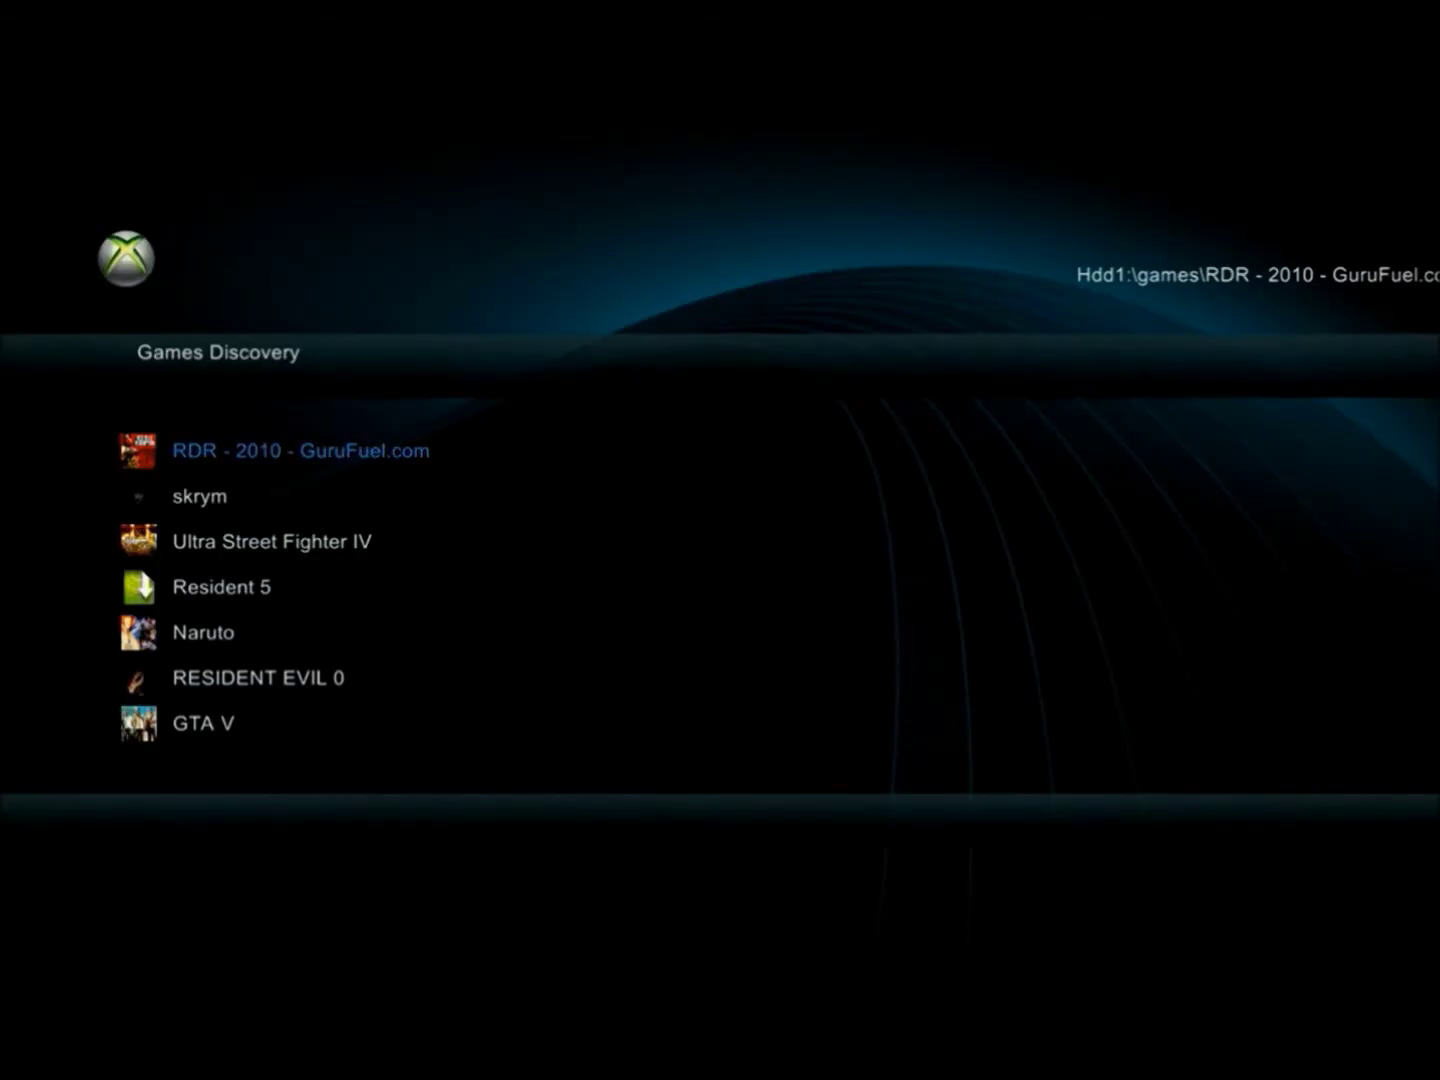
- Browse Hdd1 to the Simple 360 NAND Flasher v1.2 folder and look inside its Simple 360 NAND Flasher subfolder
key(Right)
key(Page_Down)
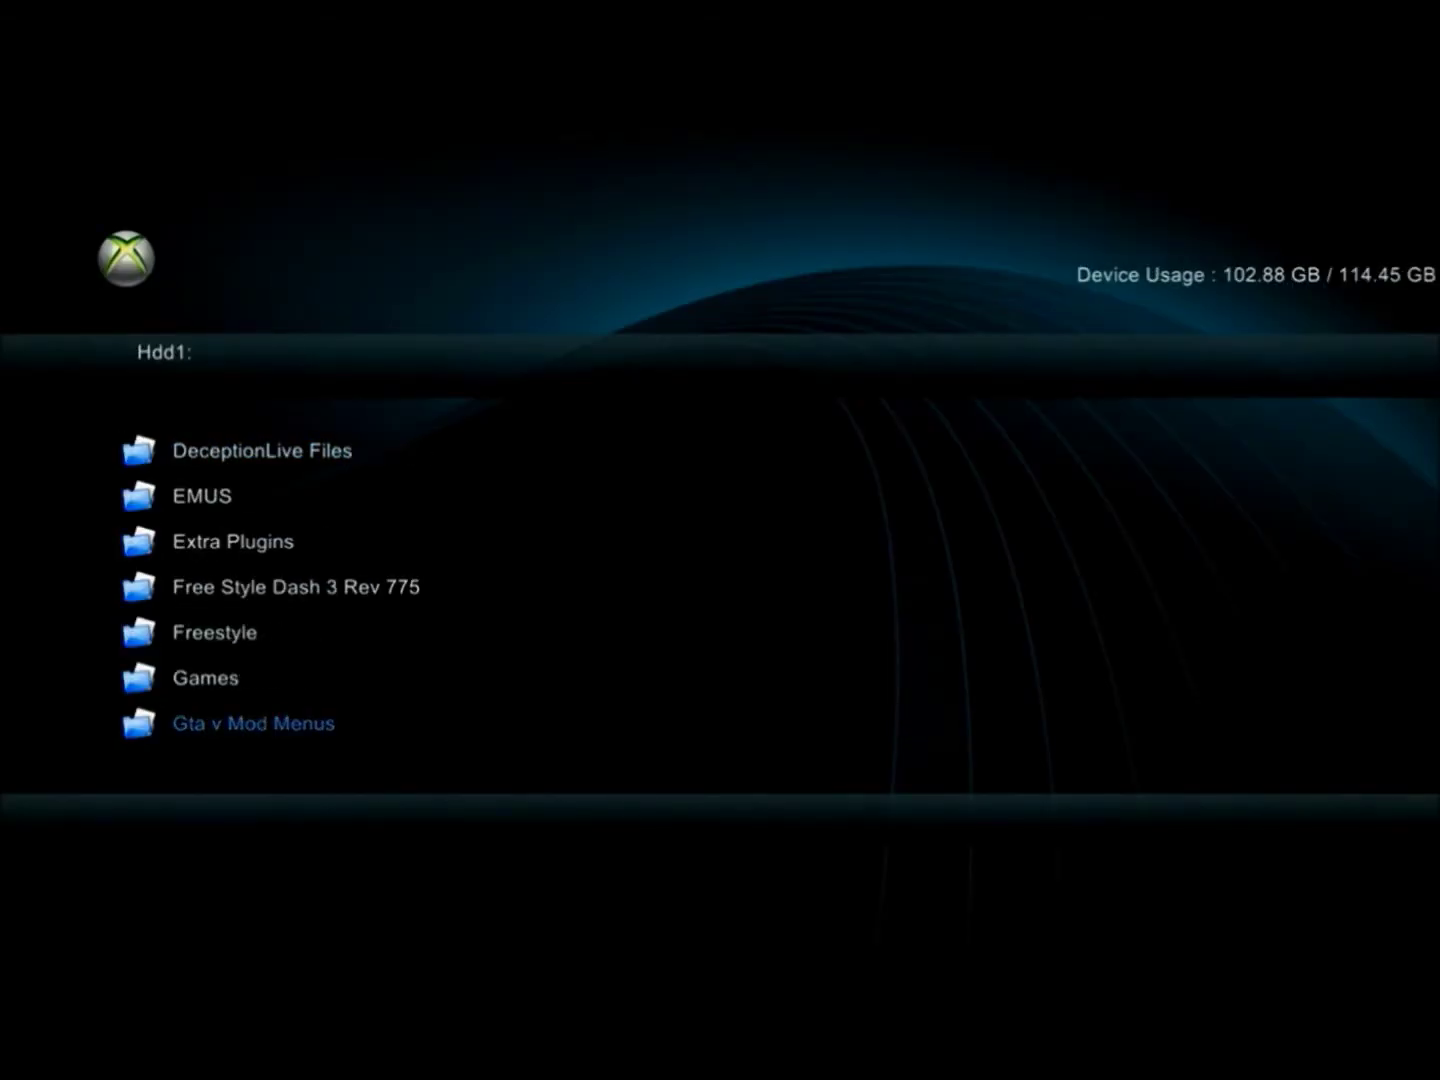
key(Down)
key(Down)
key(Down)
key(Down)
key(Down)
key(Down)
key(Down)
key(Return)
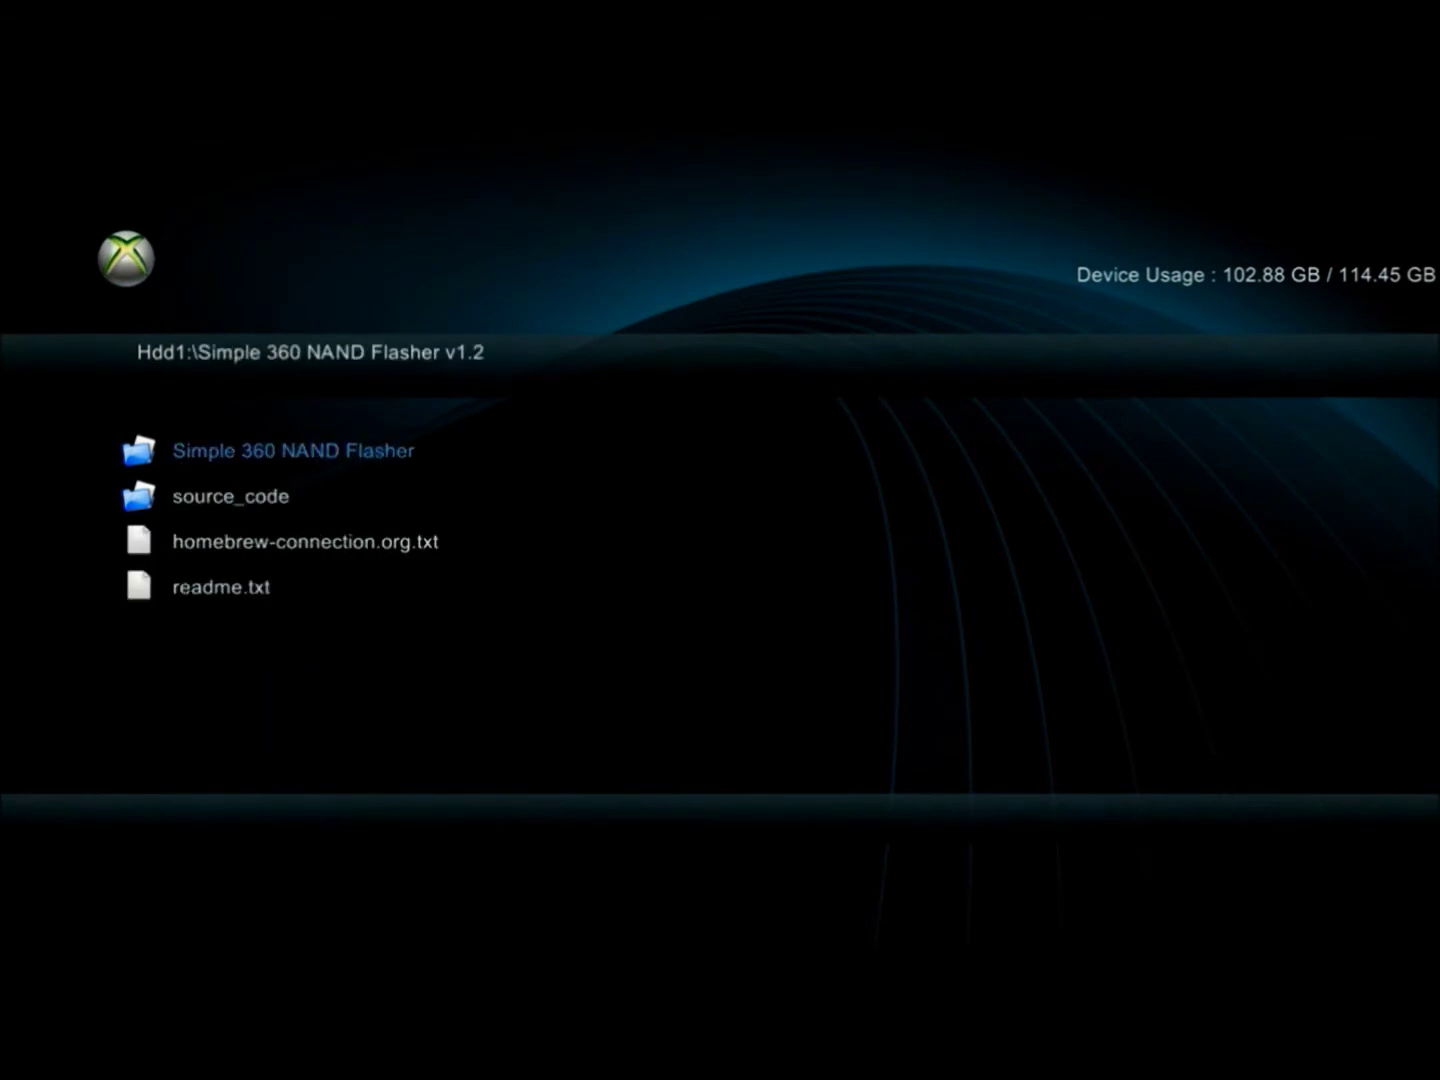
key(Return)
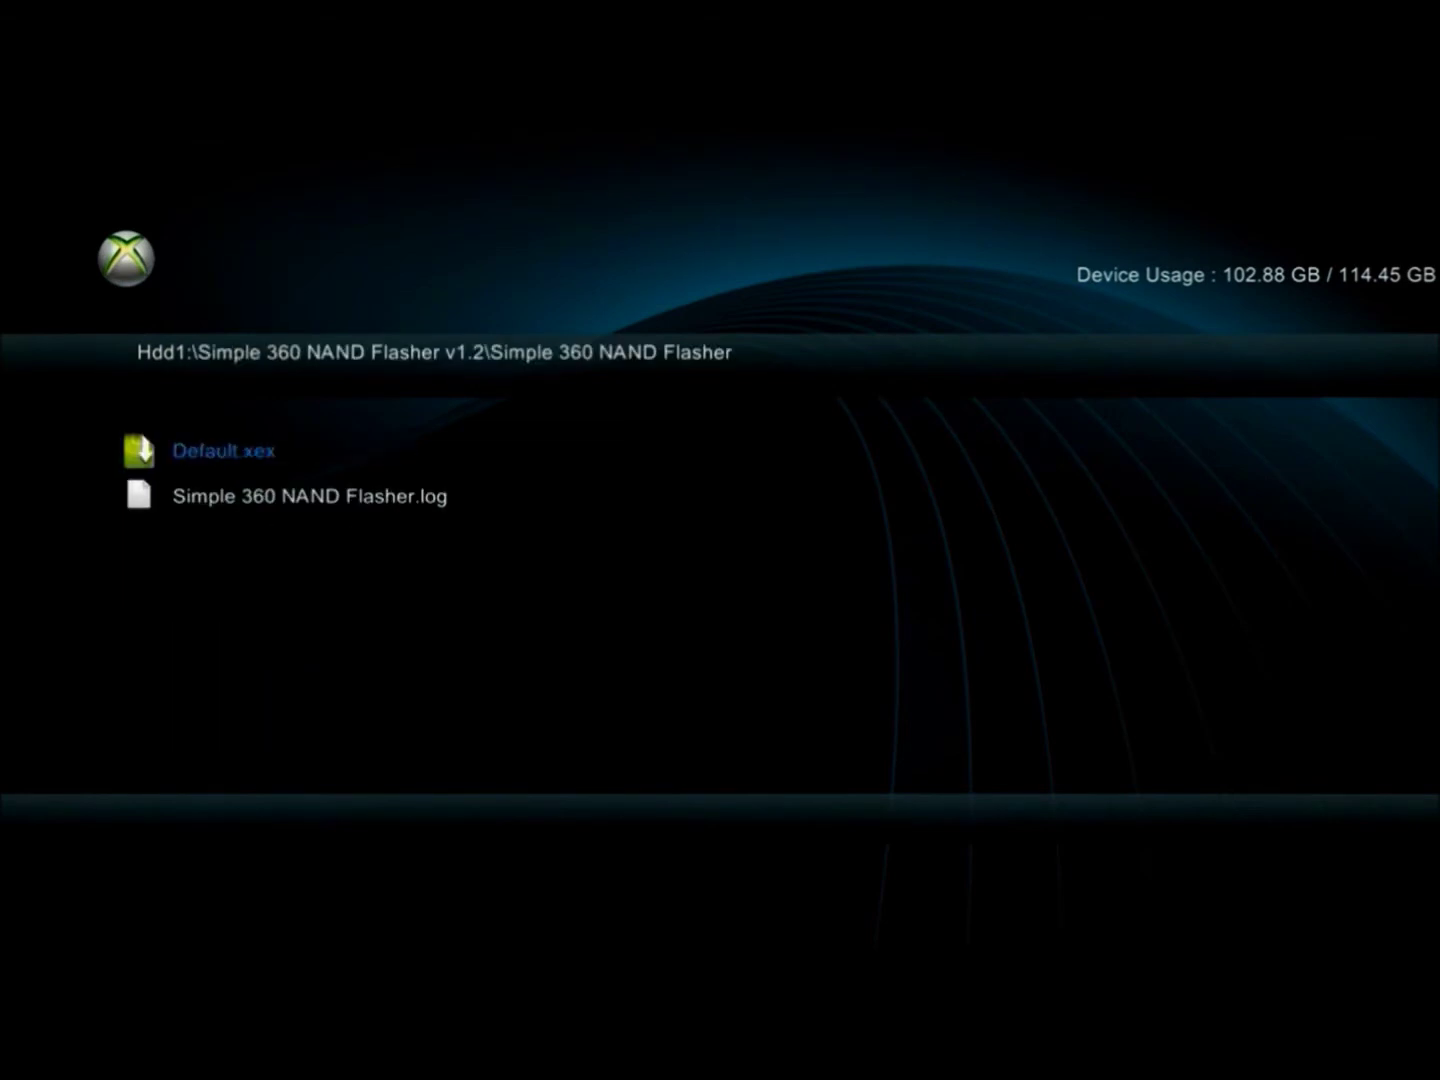
key(BackSpace)
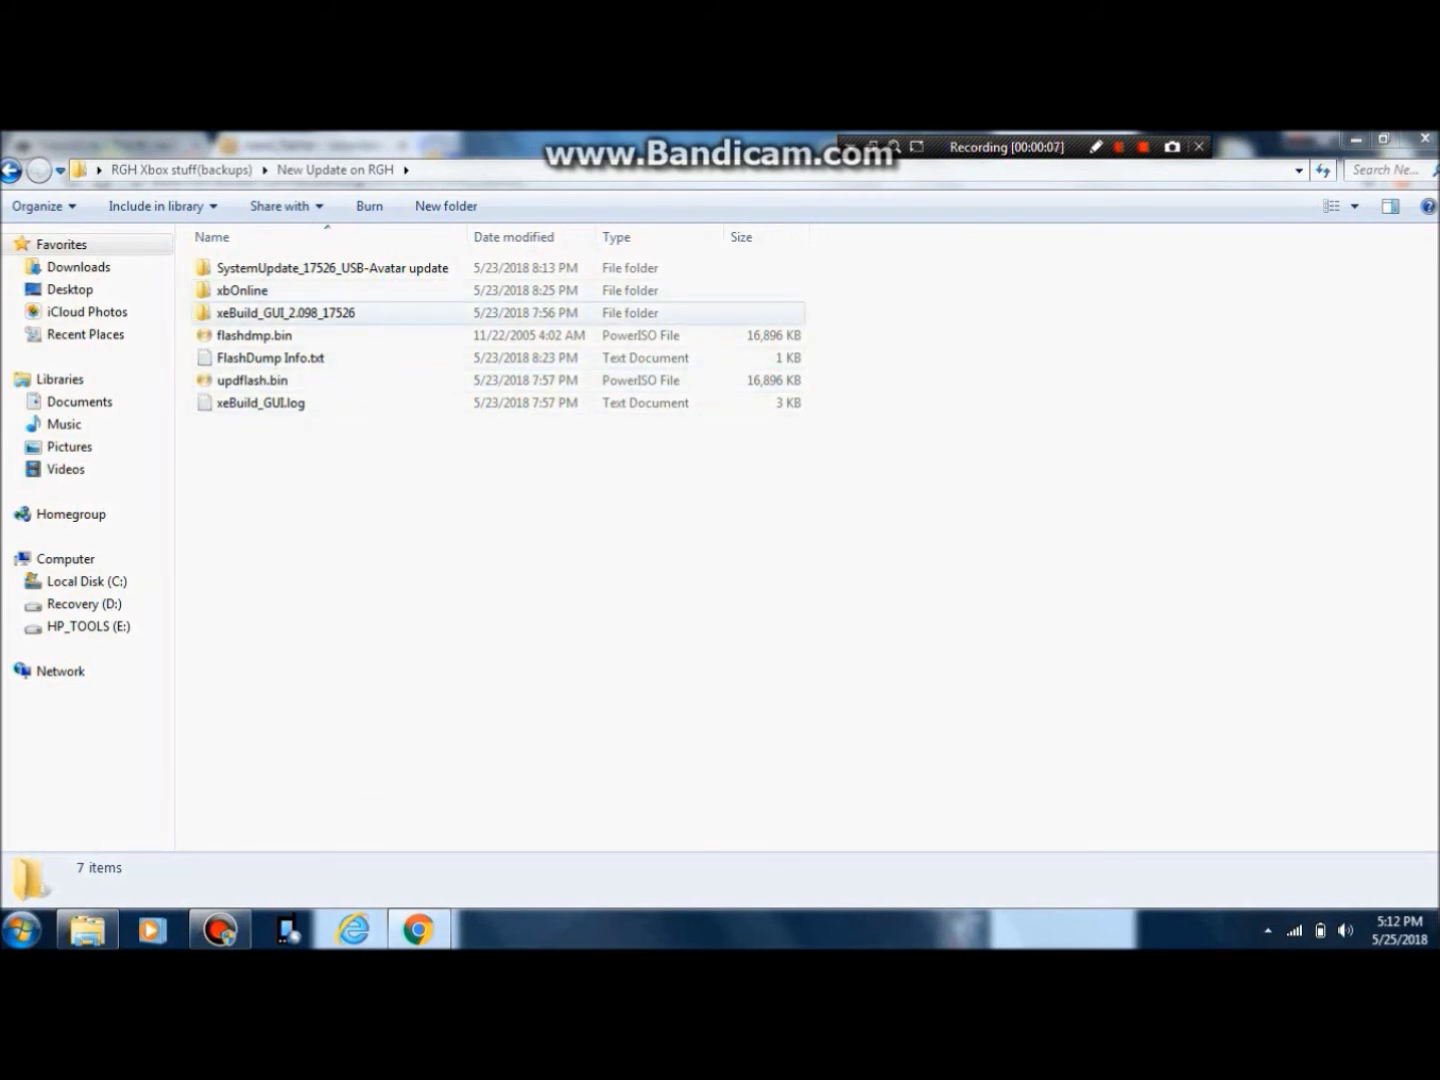
- Switch to Windows Explorer and run xeBuild GUI 2.0.exe from the xeBuild_GUI_2.098_17526 folder's xeBuild_GUI_2.098 (17526) subfolder
double_click(285, 312)
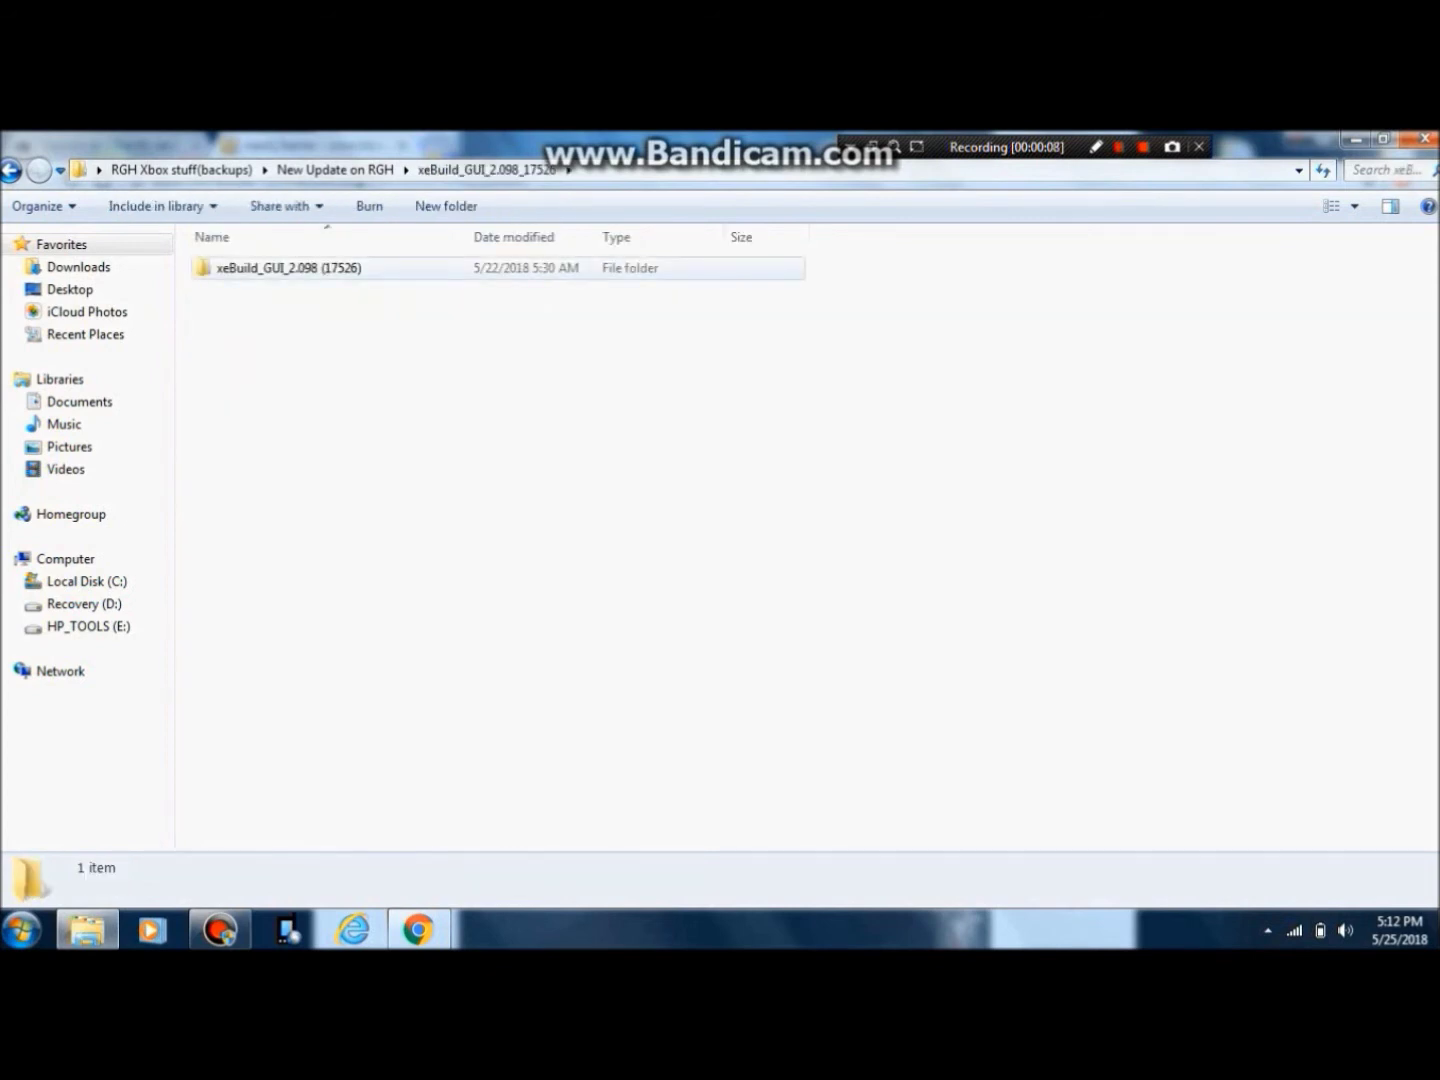
double_click(288, 267)
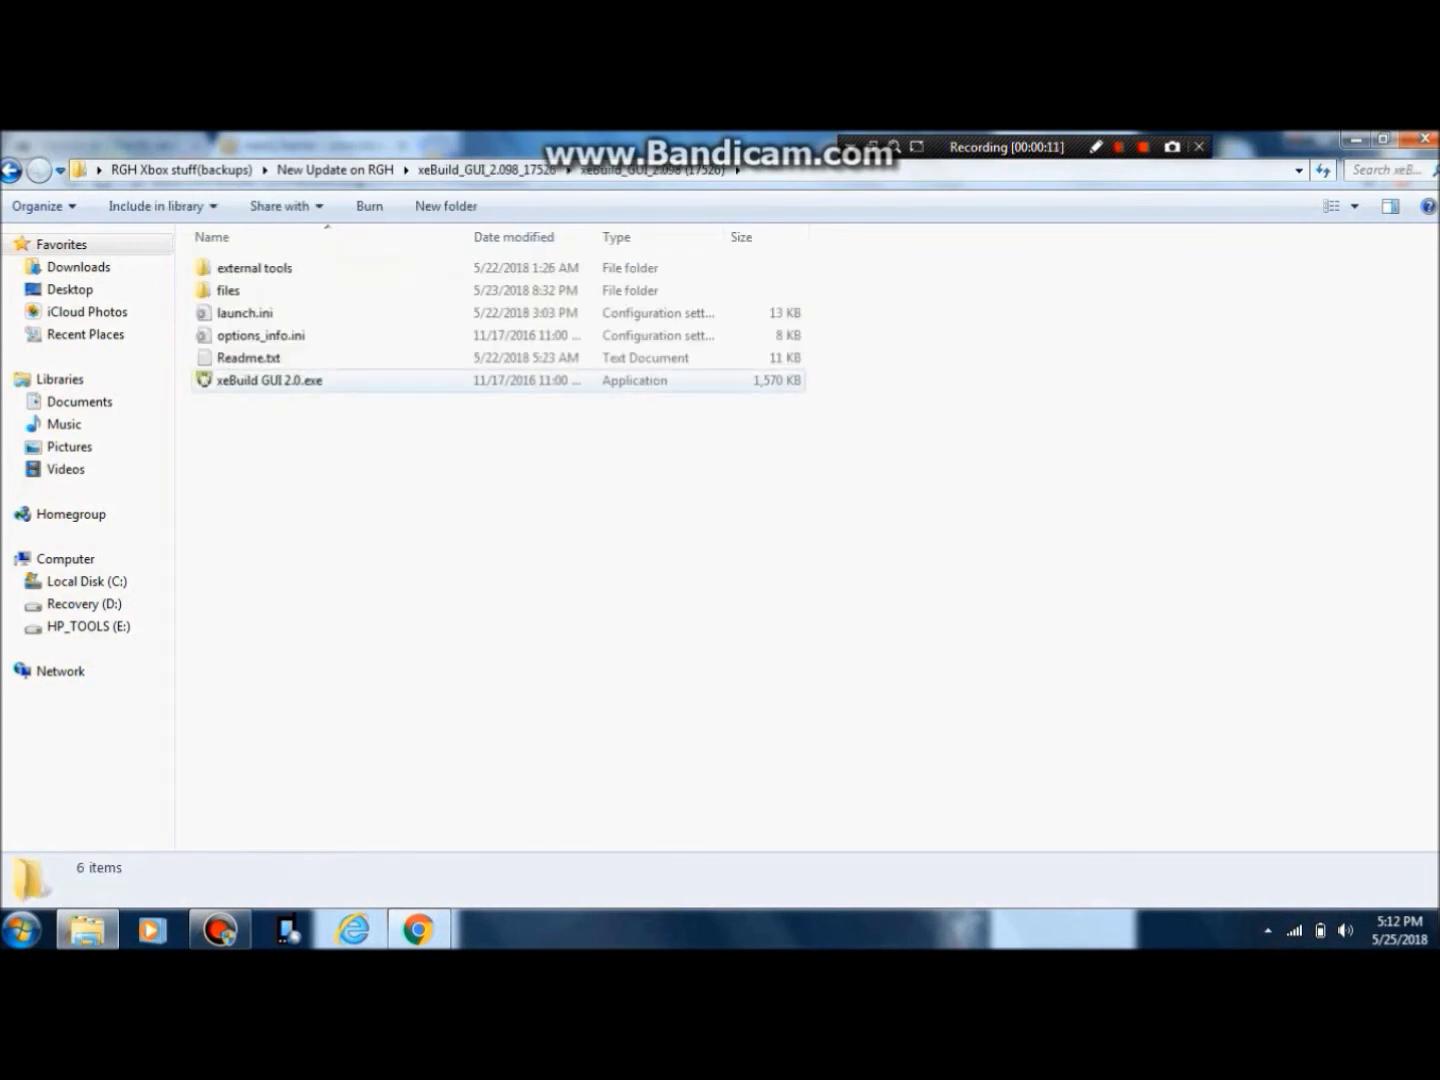
click(269, 381)
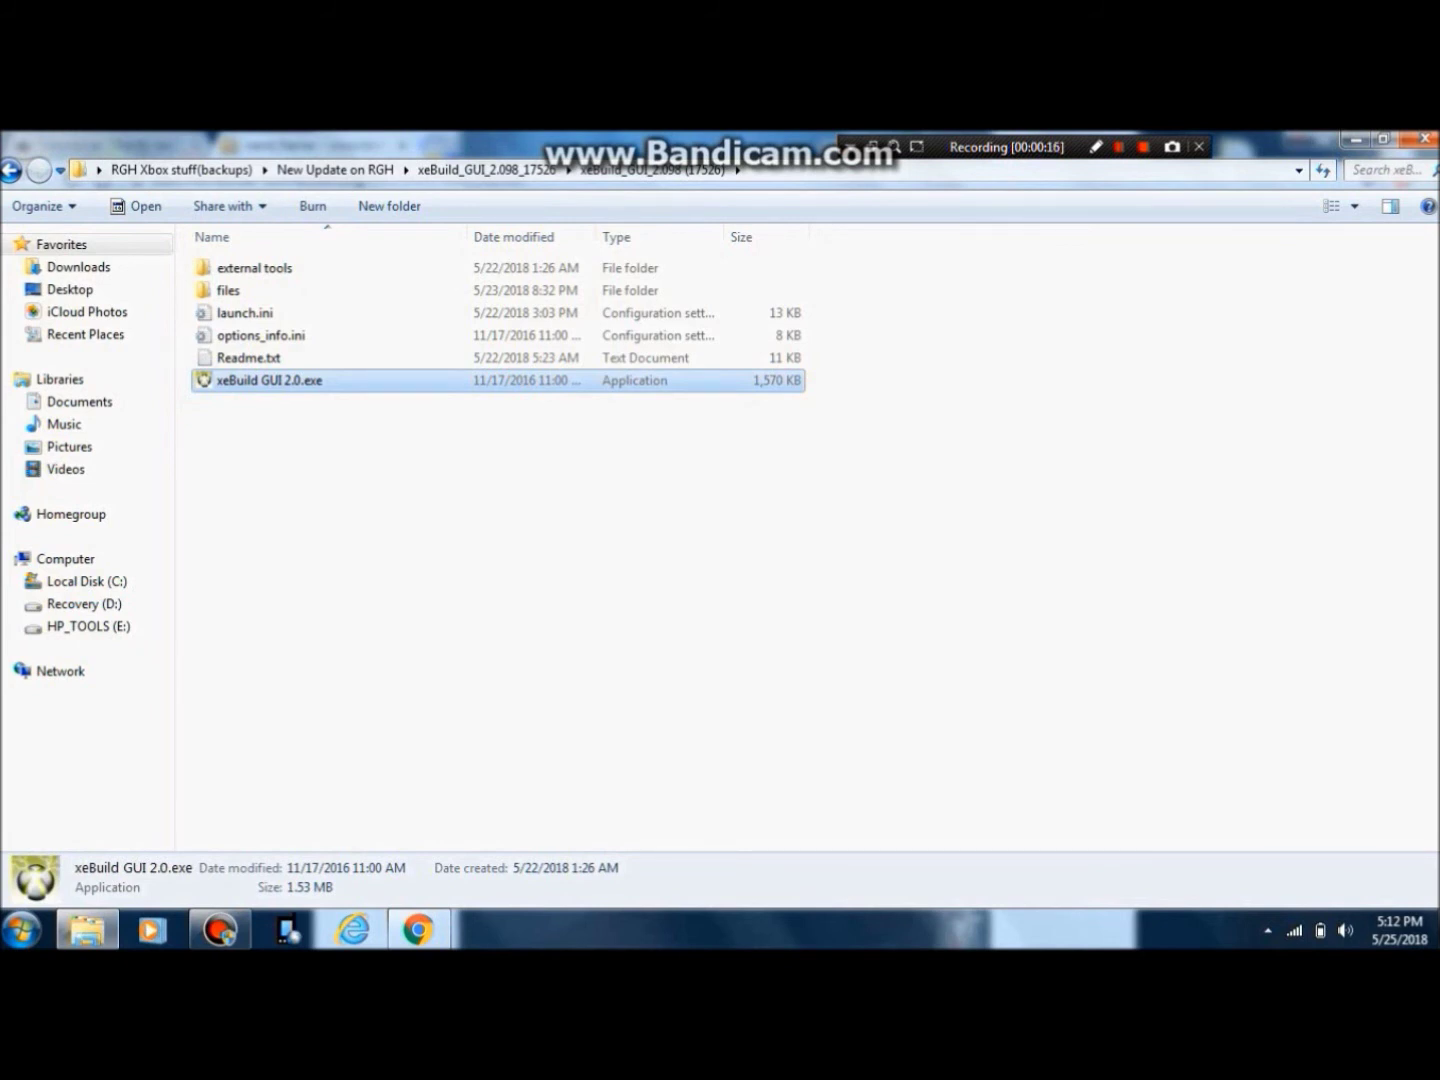
key(Return)
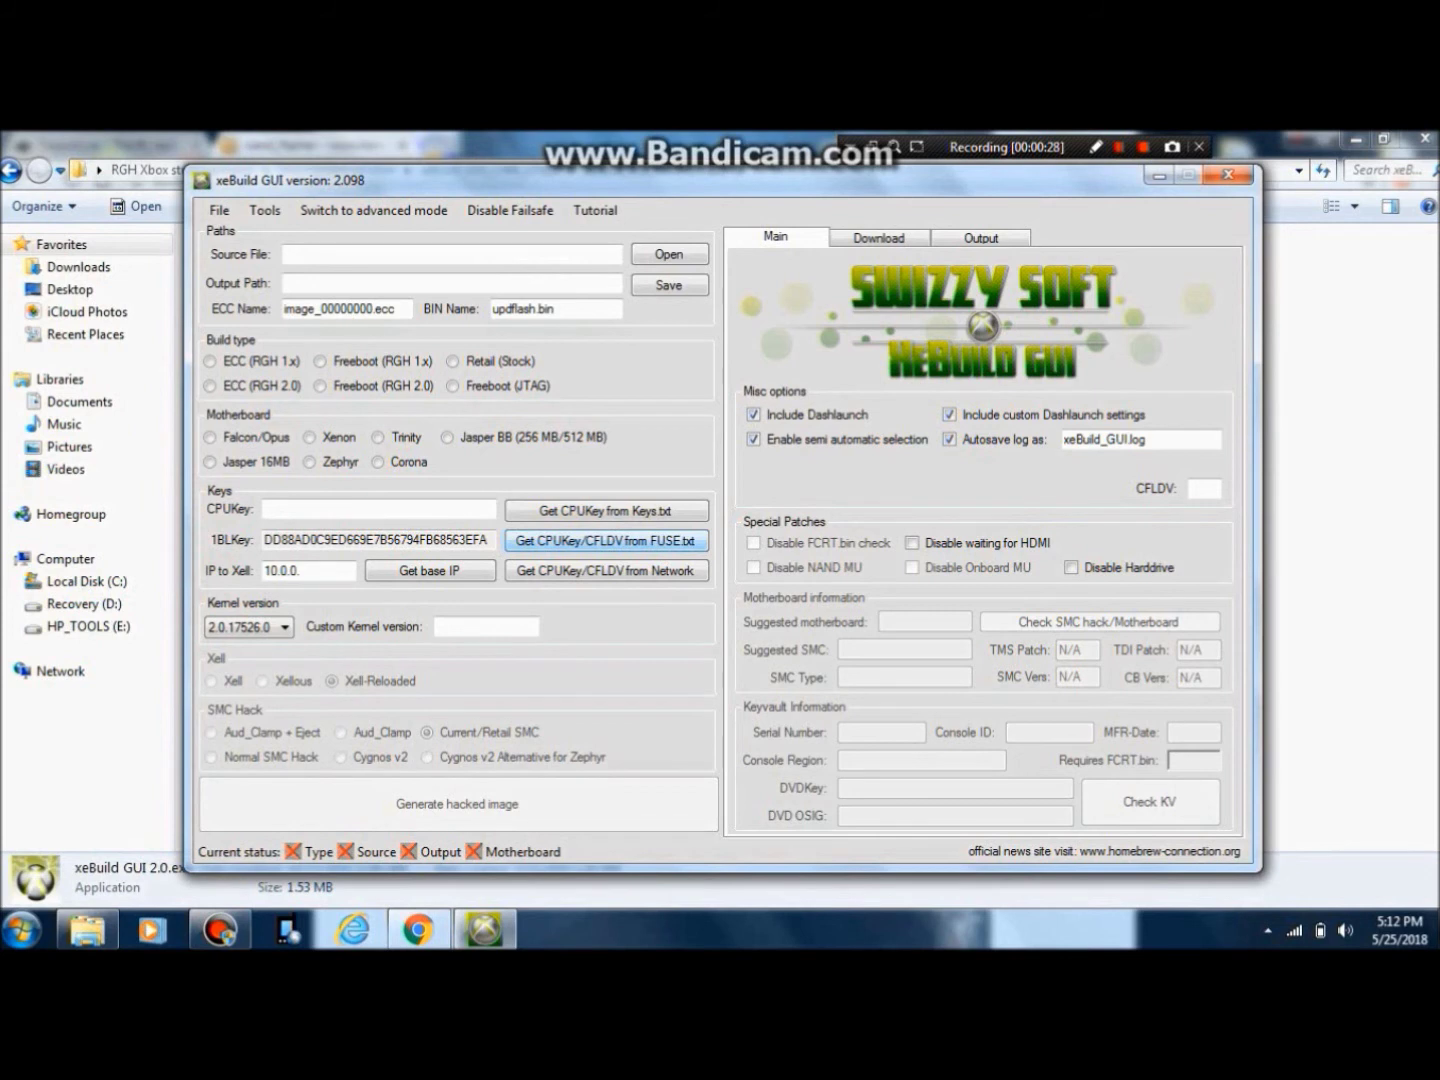
- Load flashdmp.bin from the RGH Xbox stuff(backups) folder as the source NAND dump
click(270, 627)
click(270, 626)
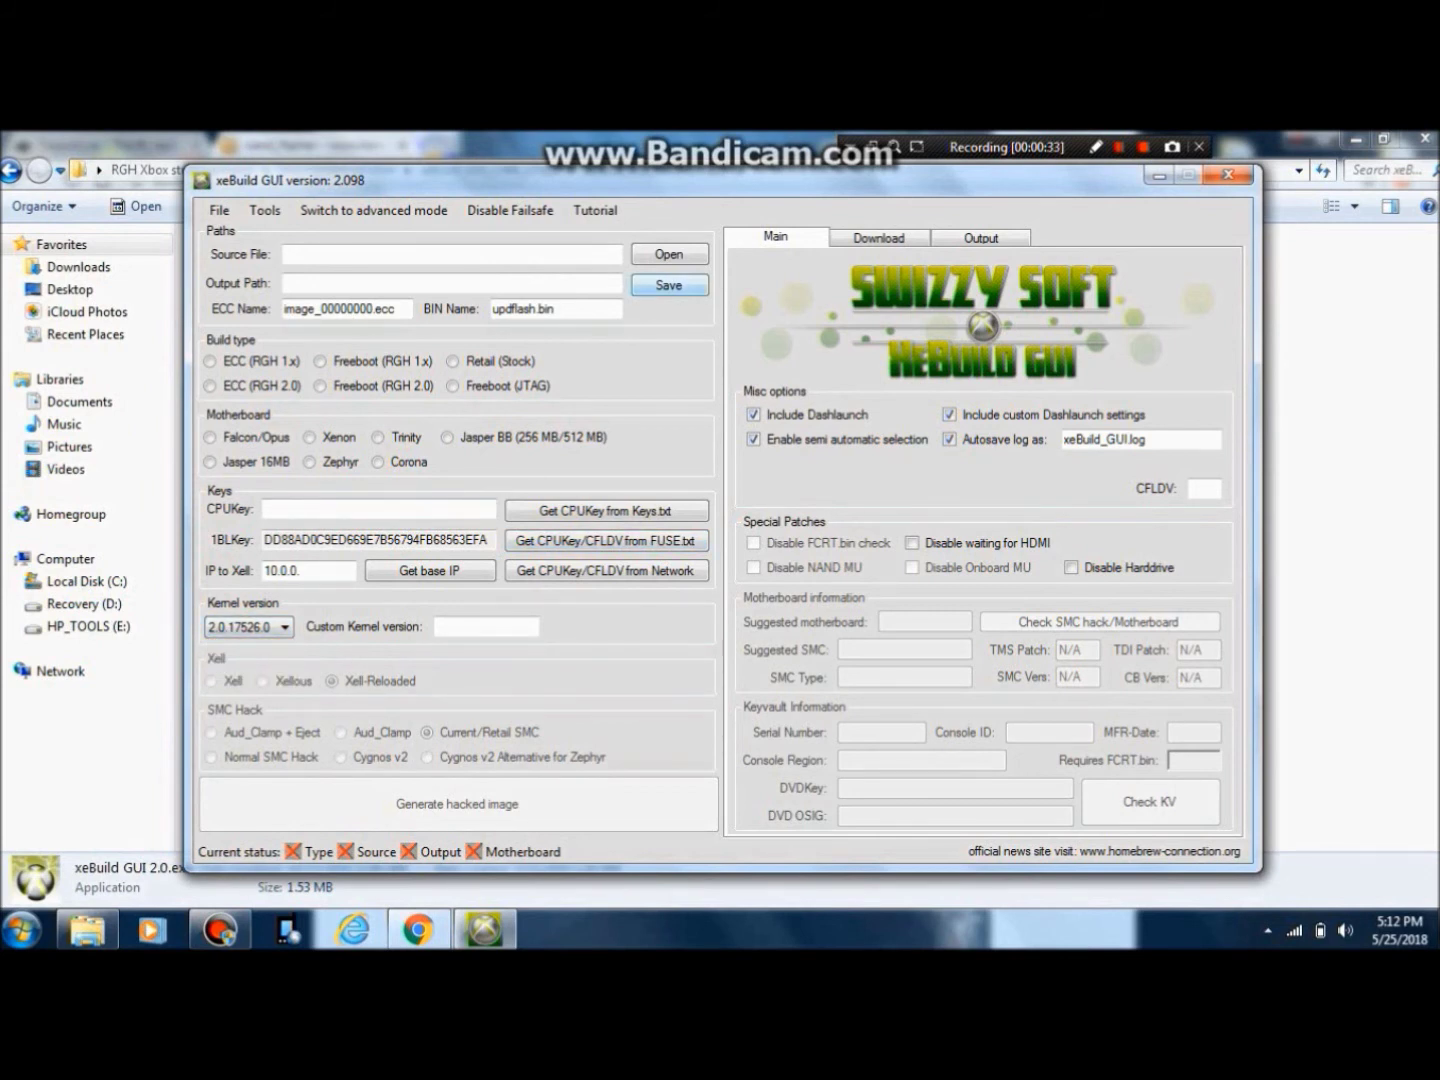
click(669, 254)
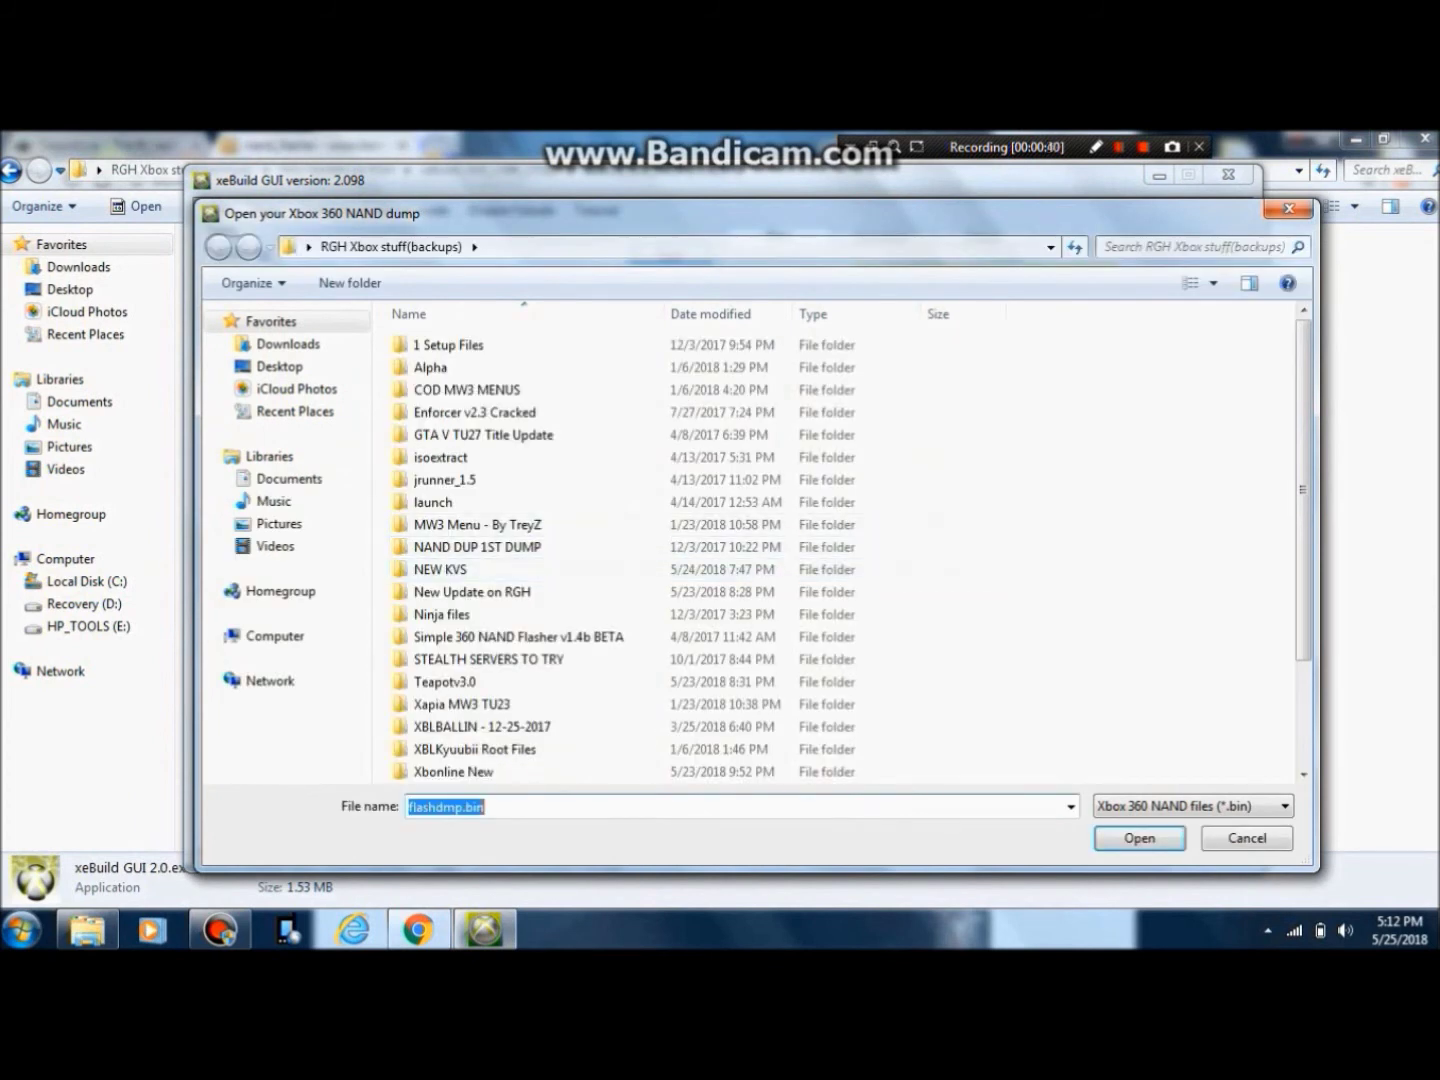
drag(1302, 489, 1303, 502)
scroll(845, 554, down, 2)
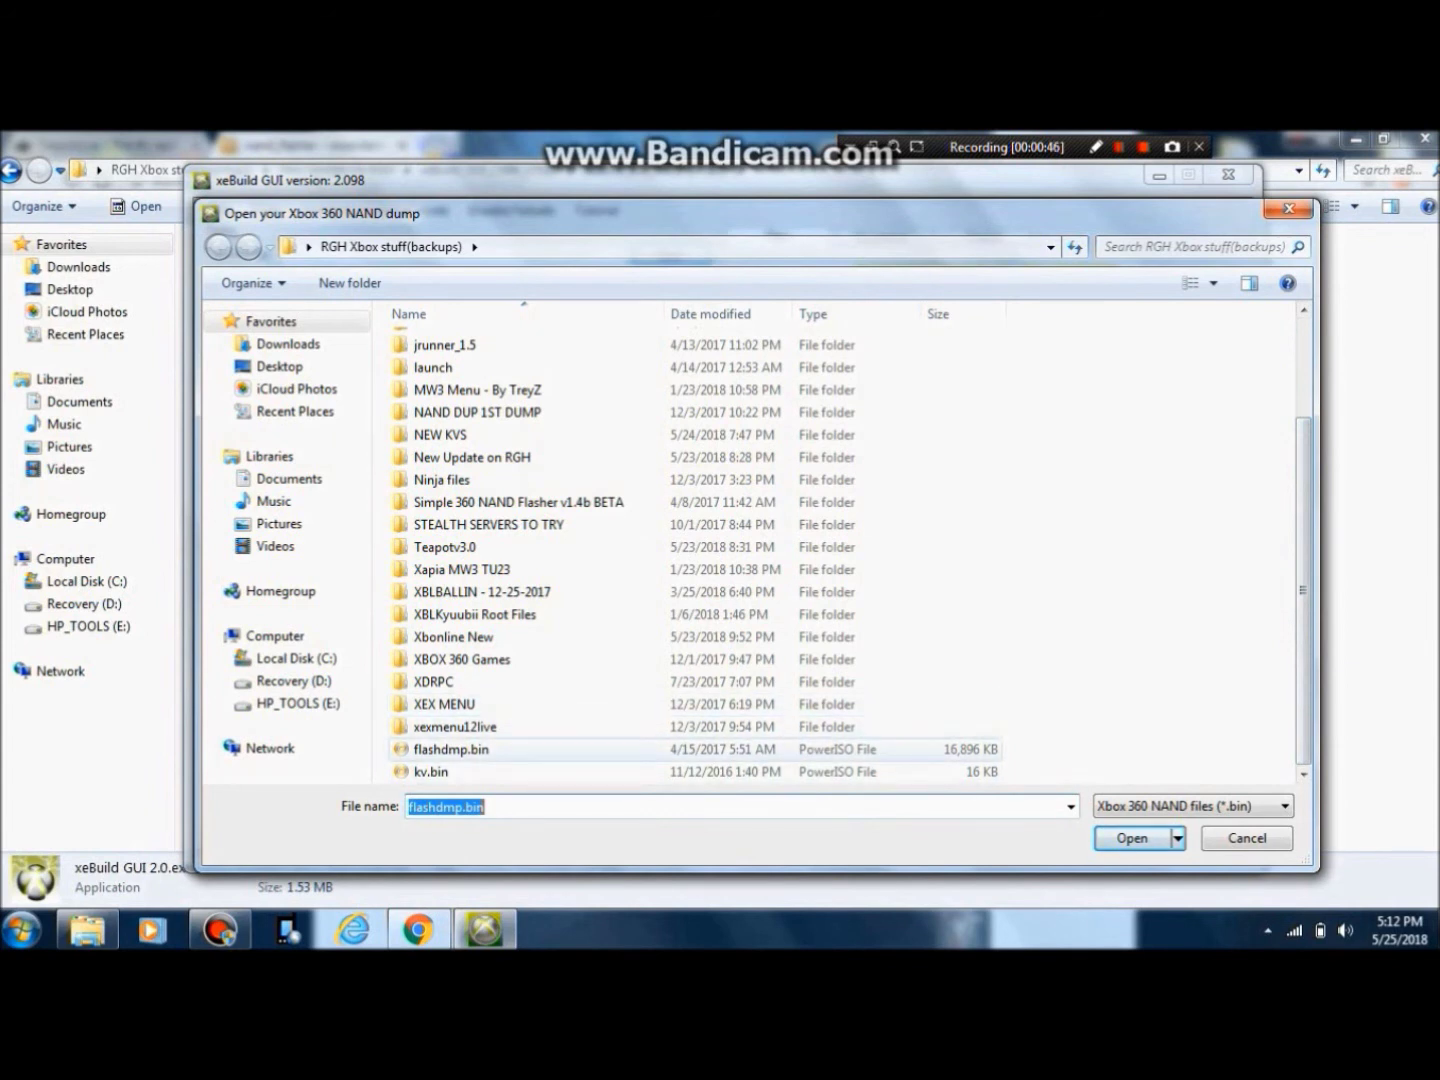
click(451, 751)
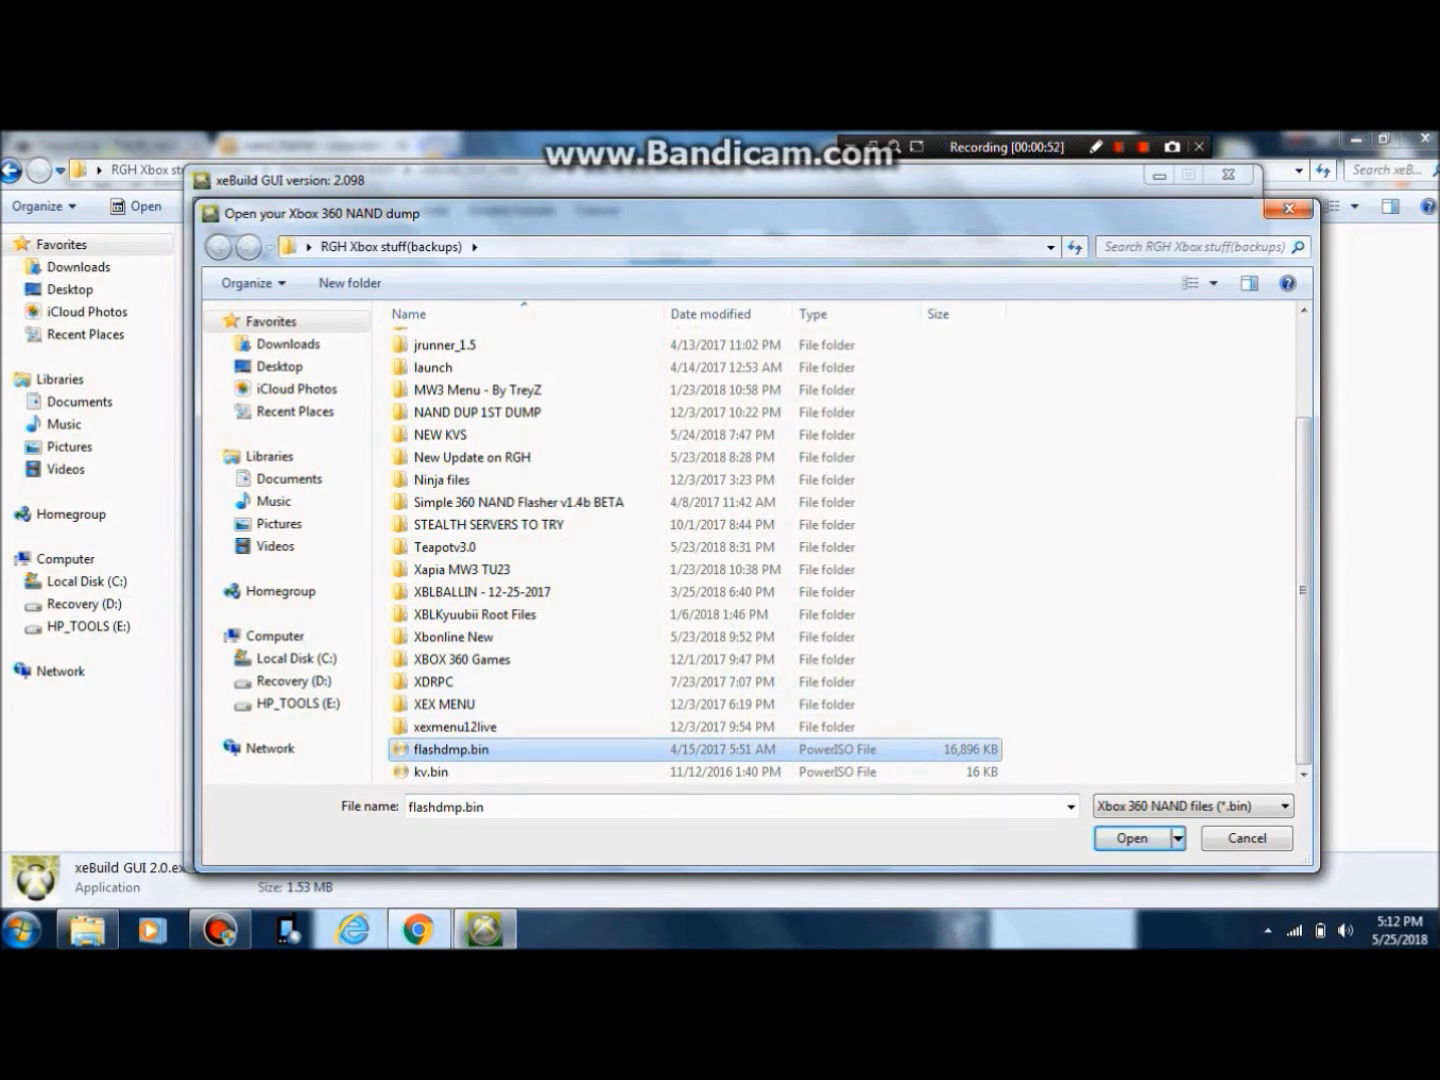
click(1132, 838)
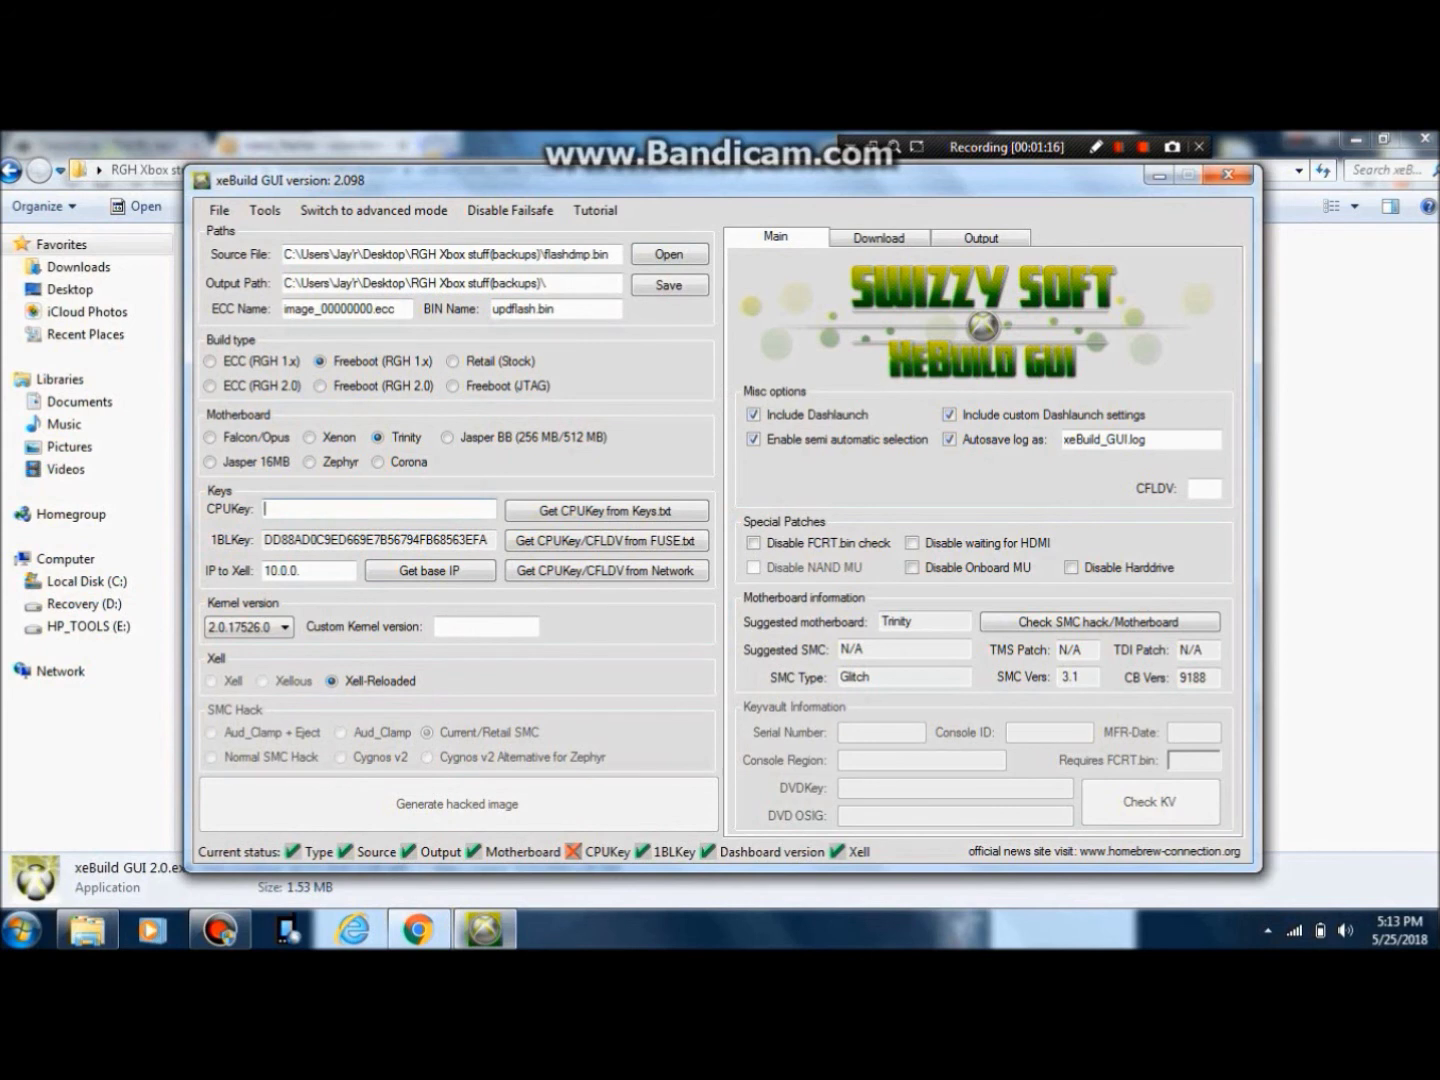
- Paste the console's CPU key into the CPUKey field and choose kernel version 2.0.17526.0
right_click(401, 509)
click(451, 600)
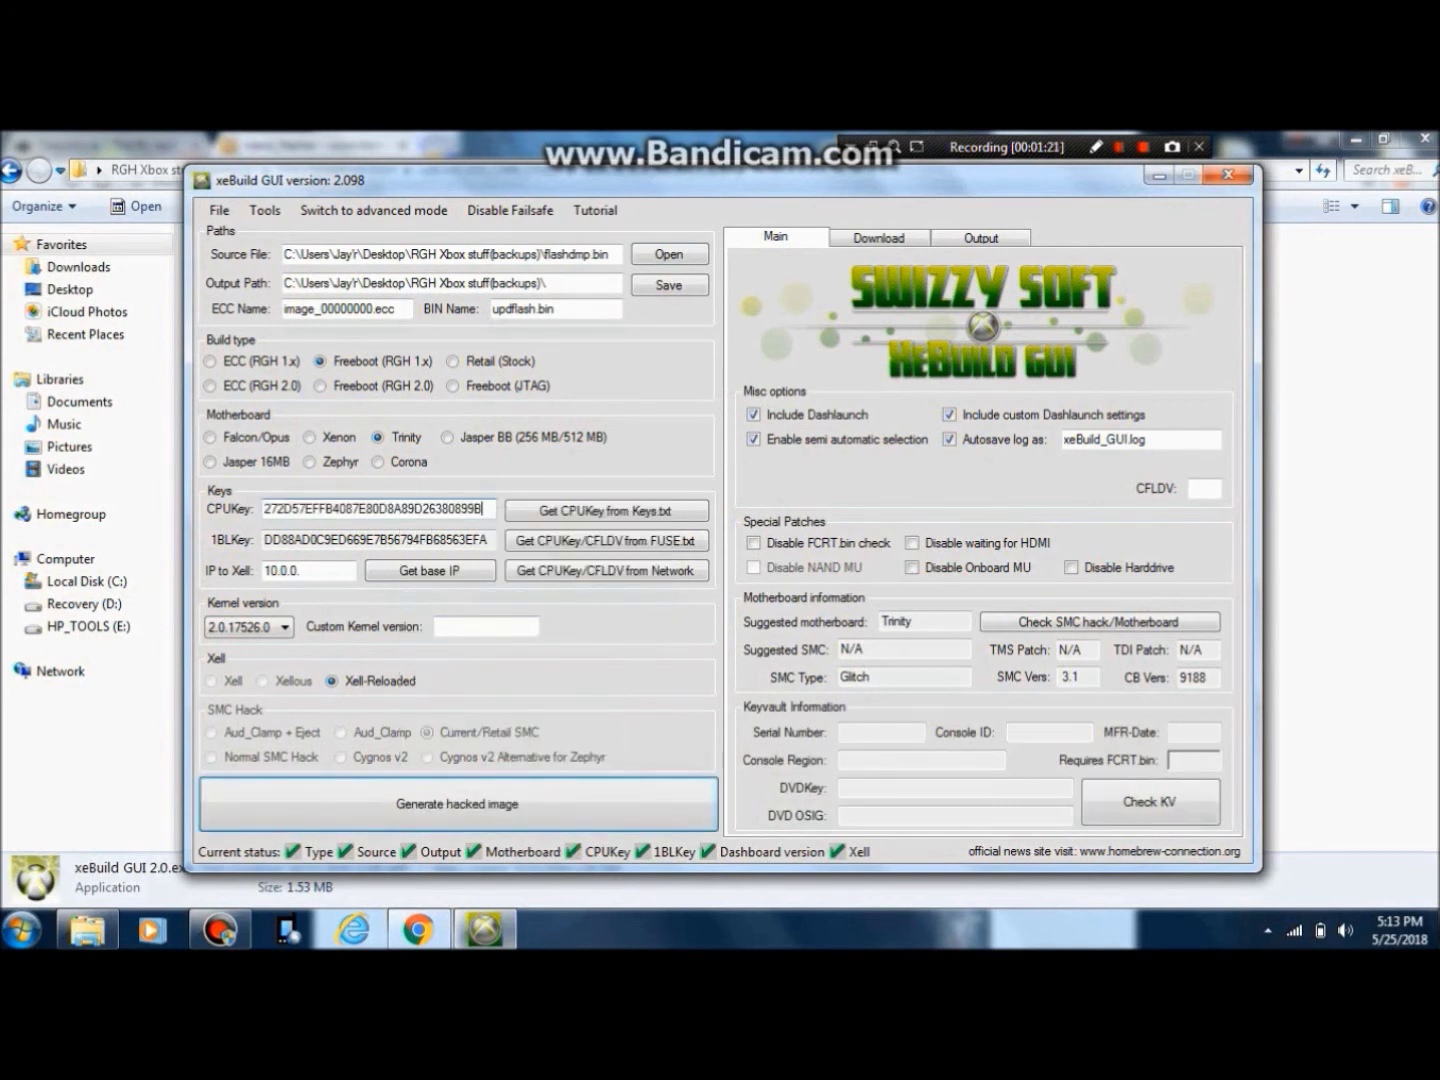
click(247, 626)
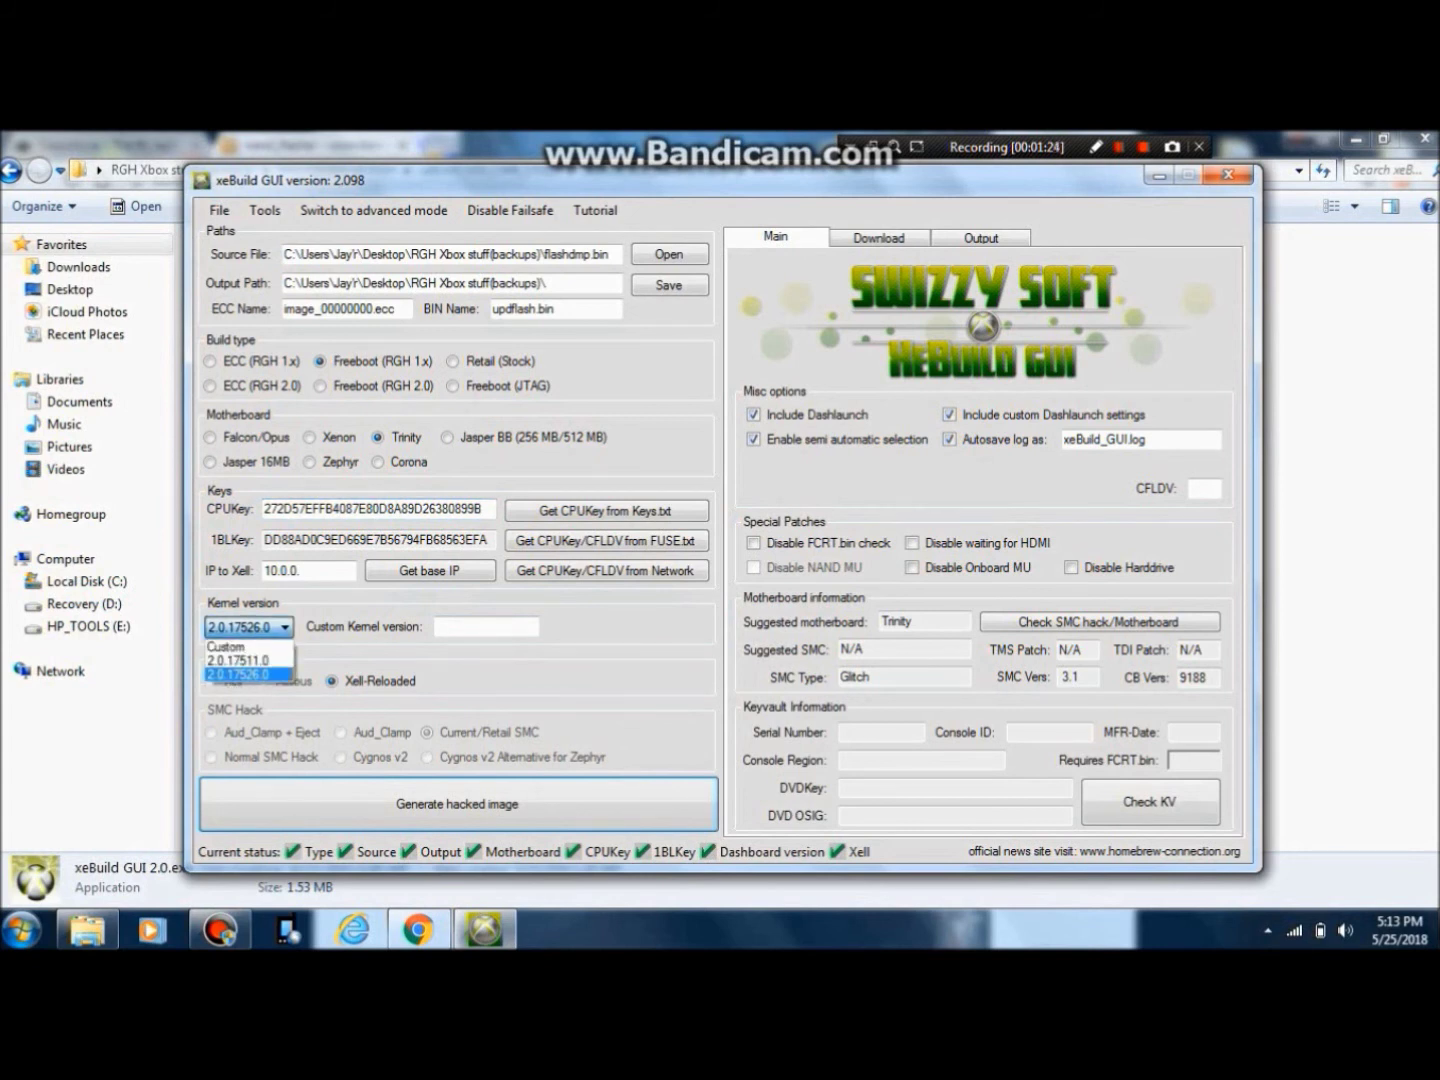
click(240, 674)
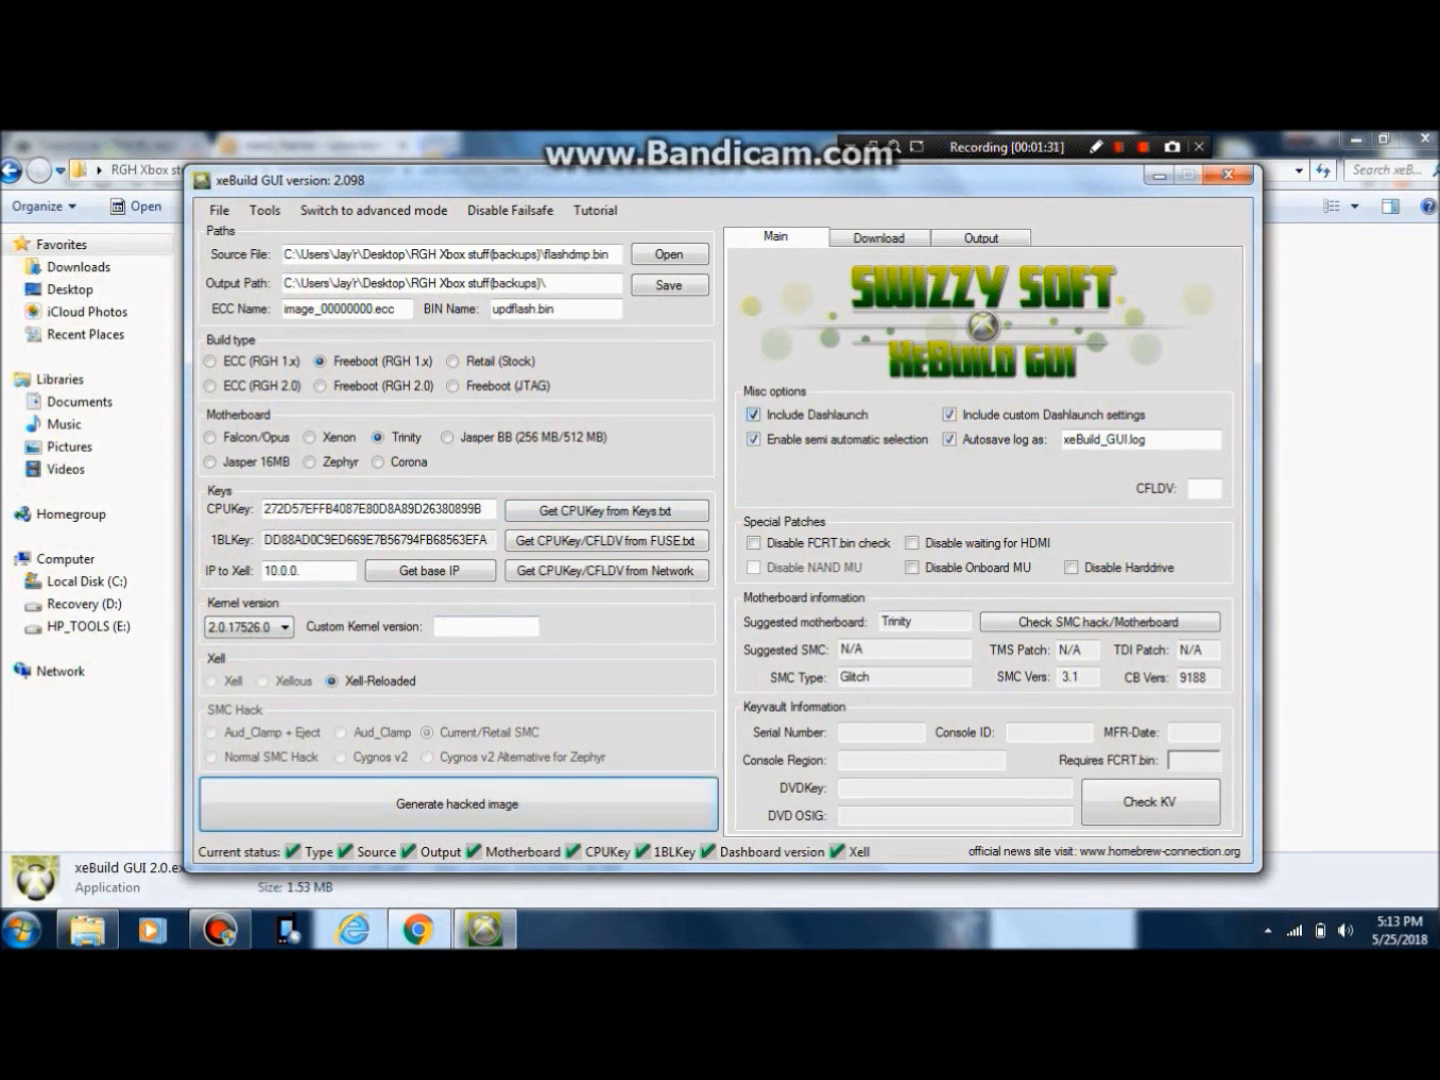
- Close xeBuild GUI, go back to the New Update on RGH folder and select updflash.bin
click(1229, 175)
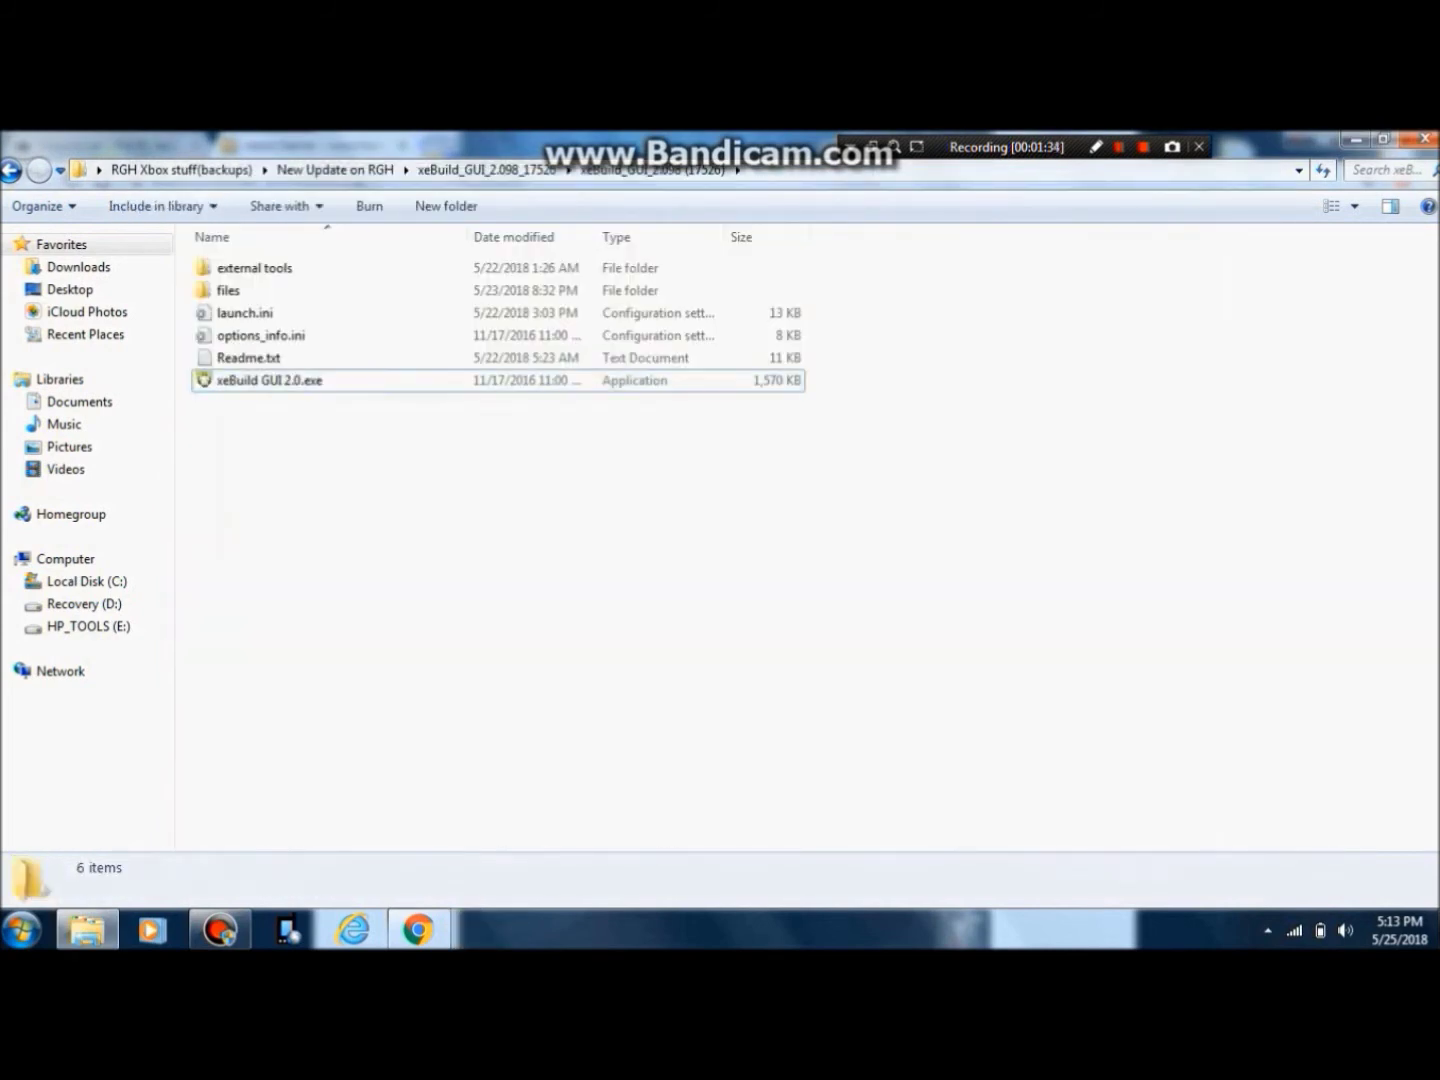
click(12, 171)
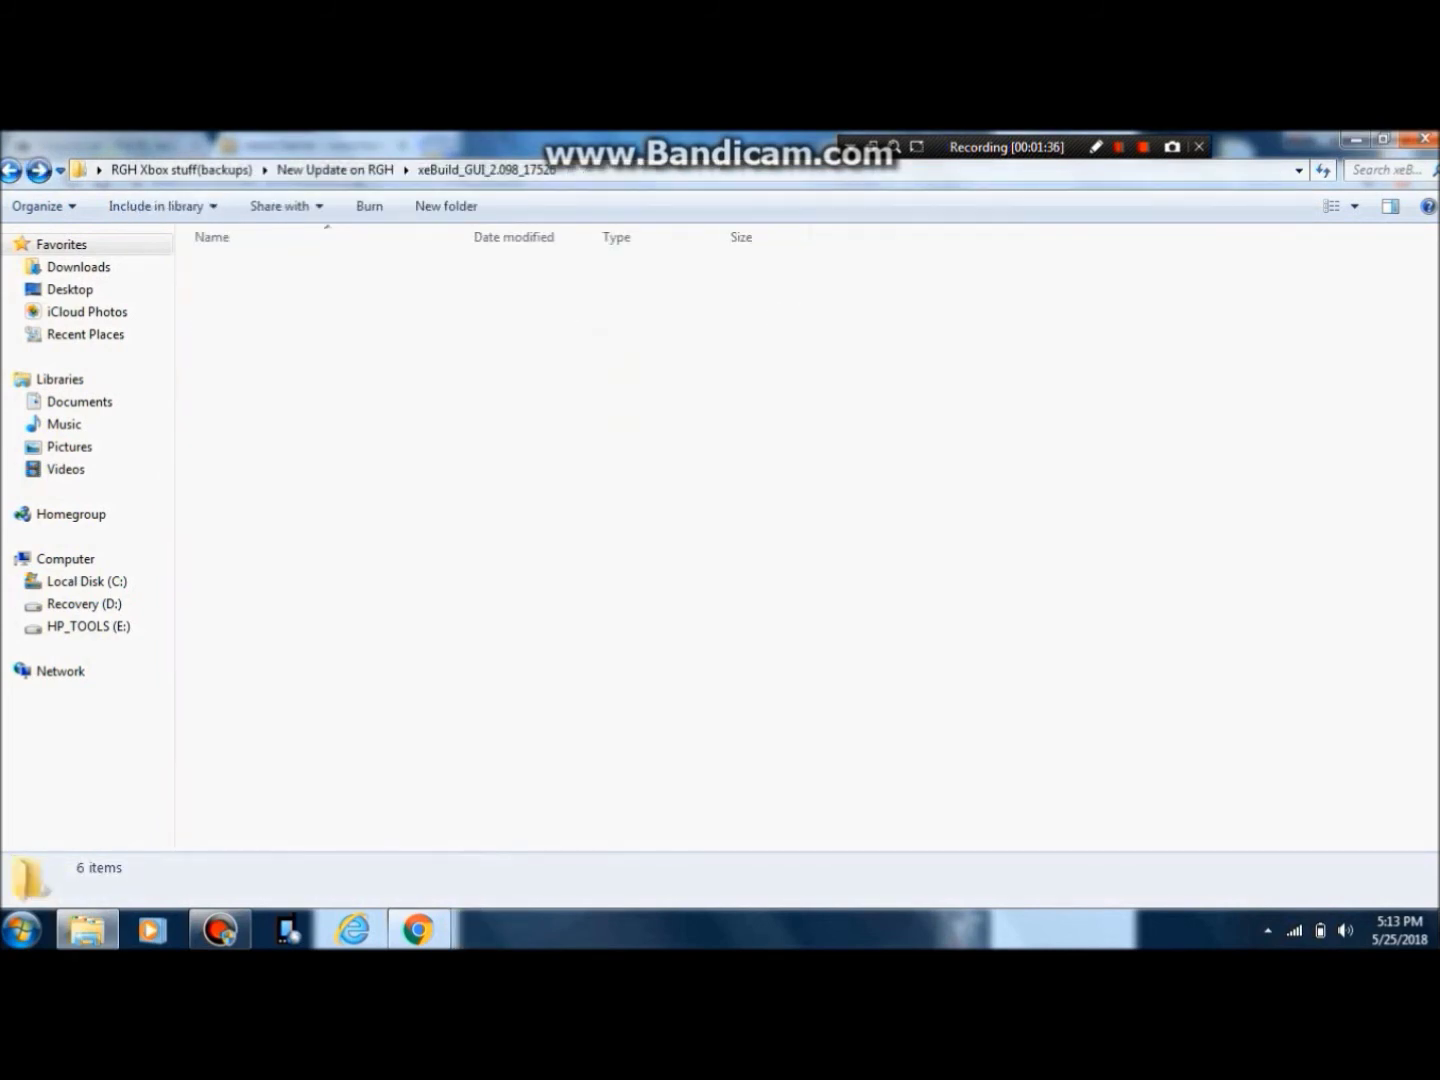
click(11, 171)
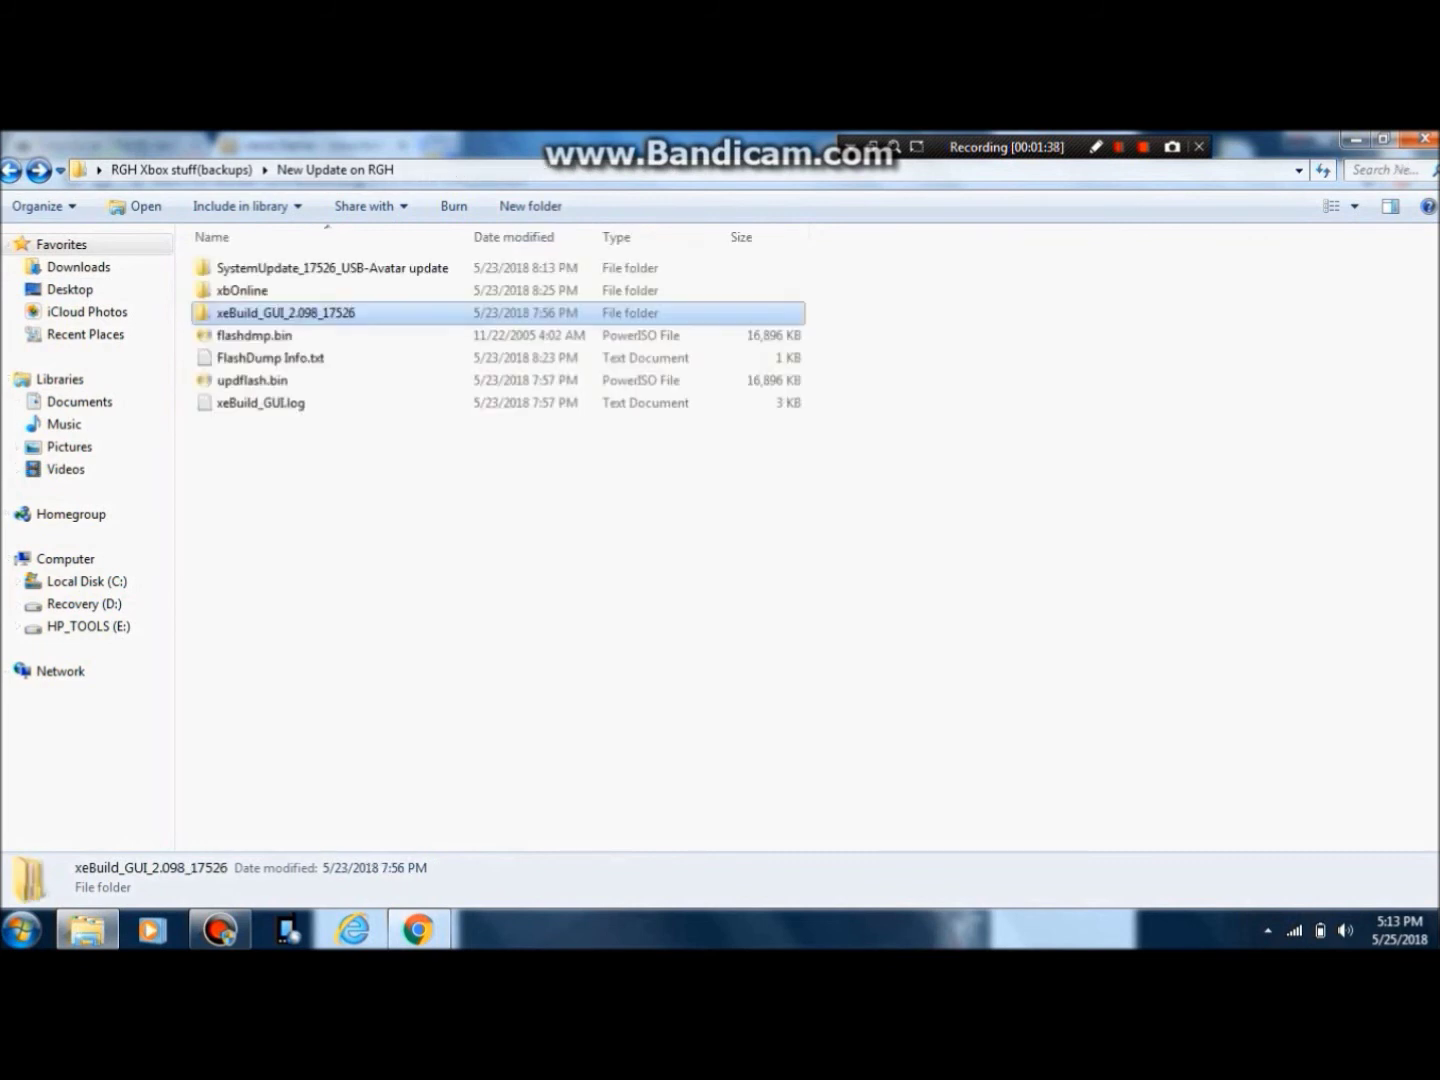
click(301, 540)
click(252, 381)
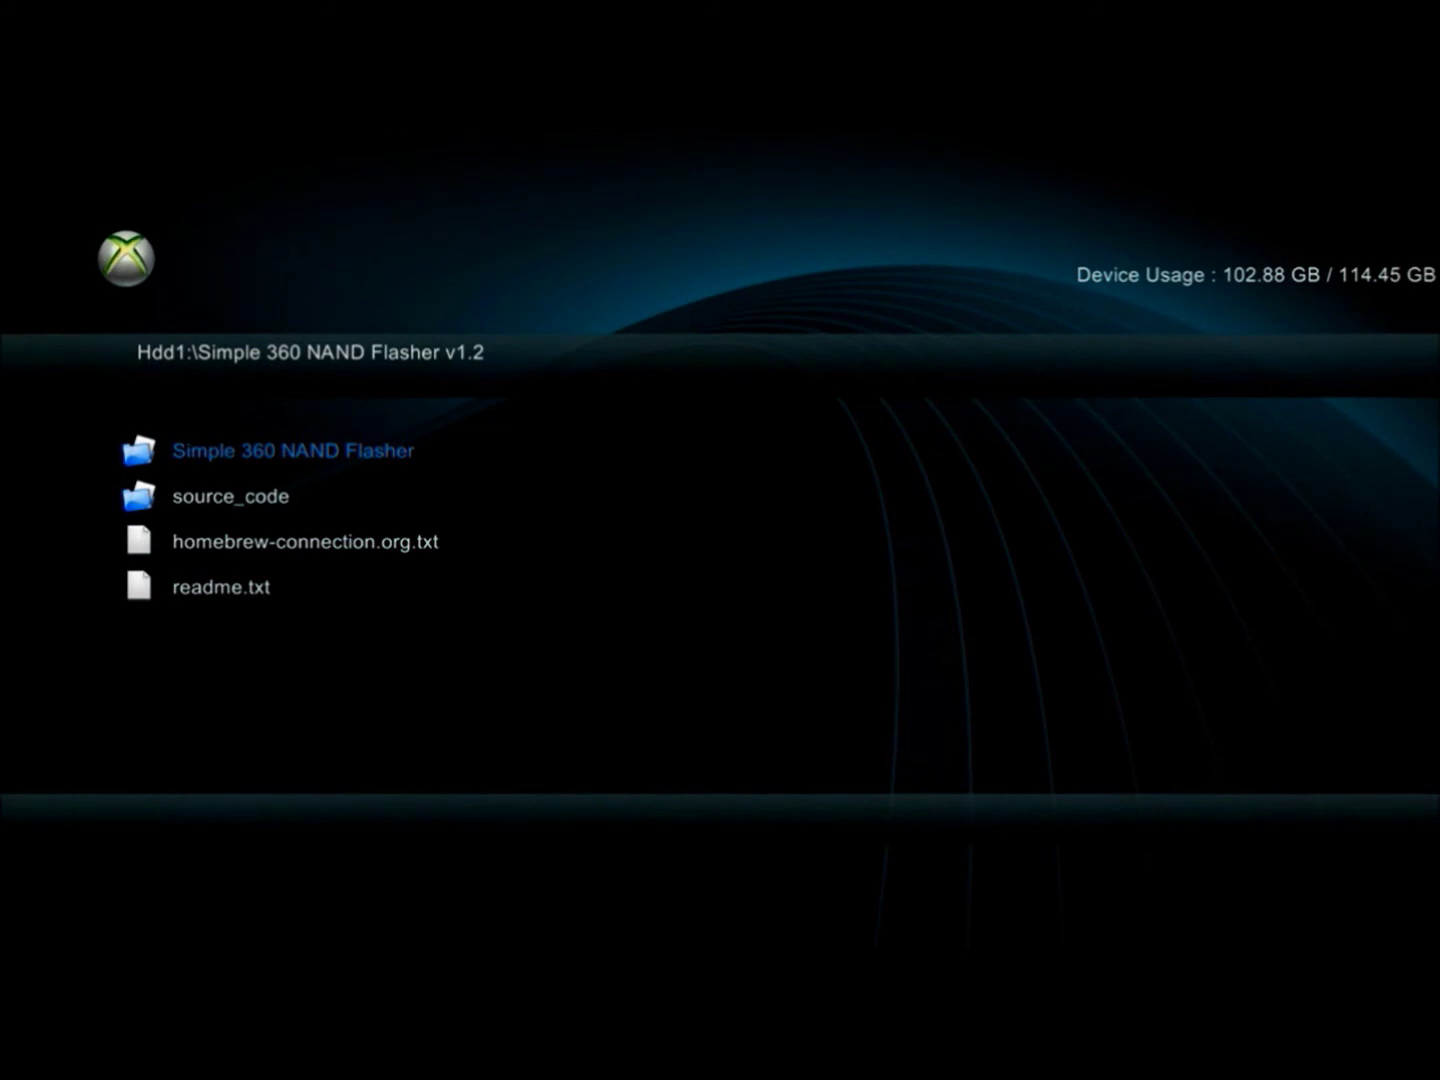
- Switch to the Xbox 360 file browser and launch Default.xex from the Simple 360 NAND Flasher folder
key(Return)
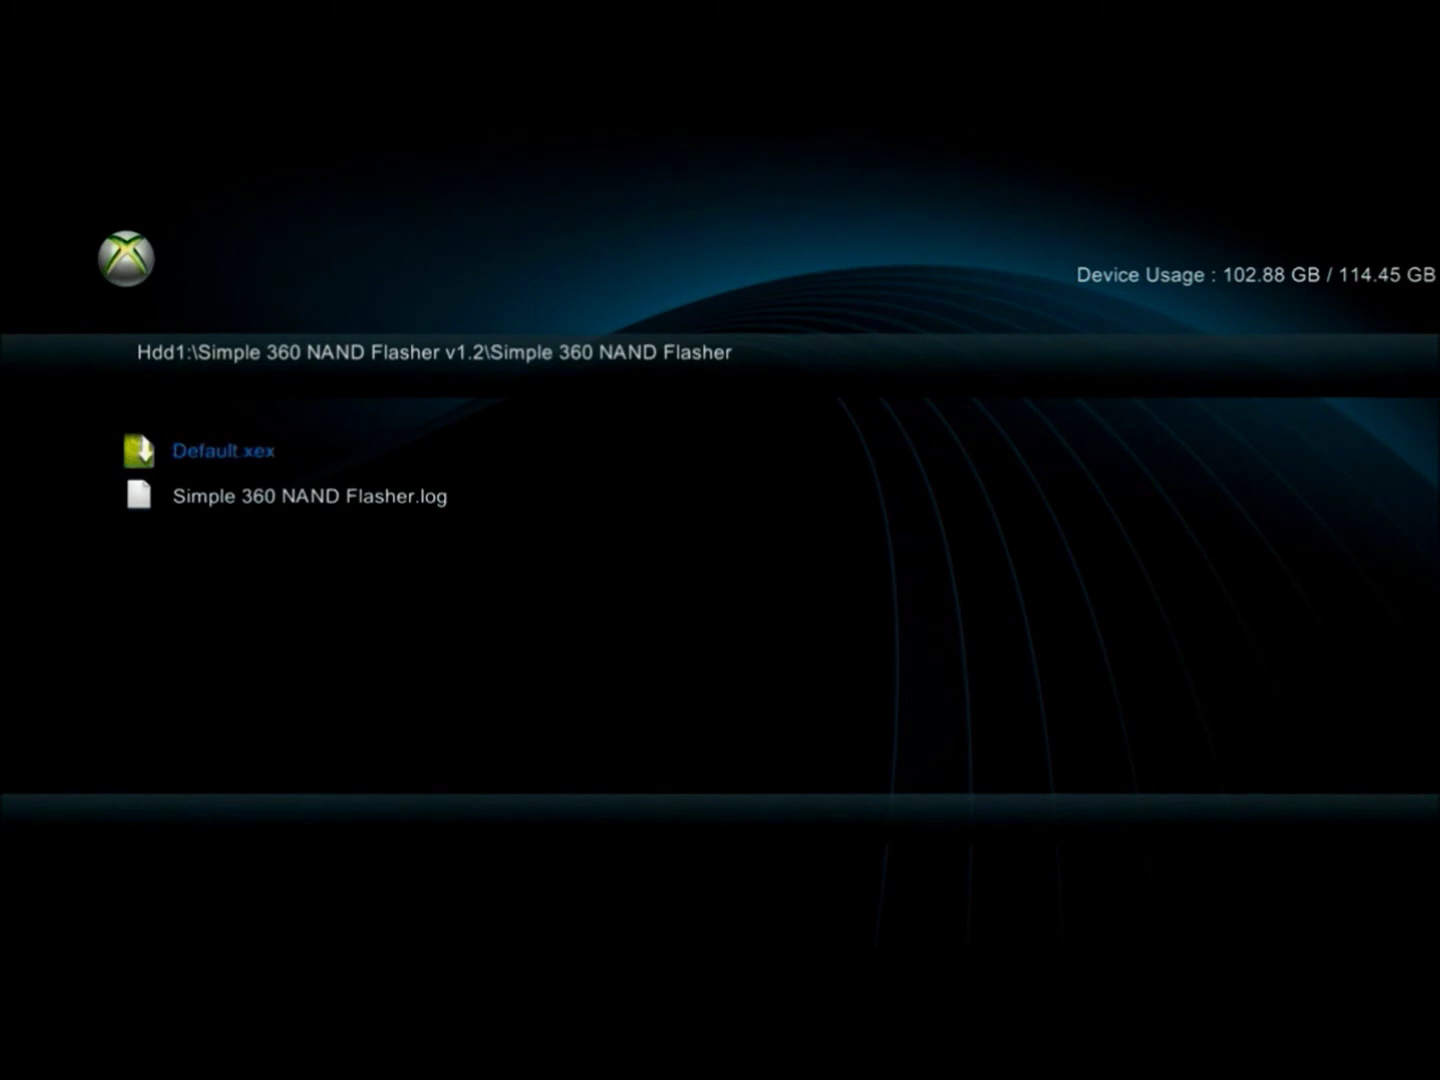
key(Return)
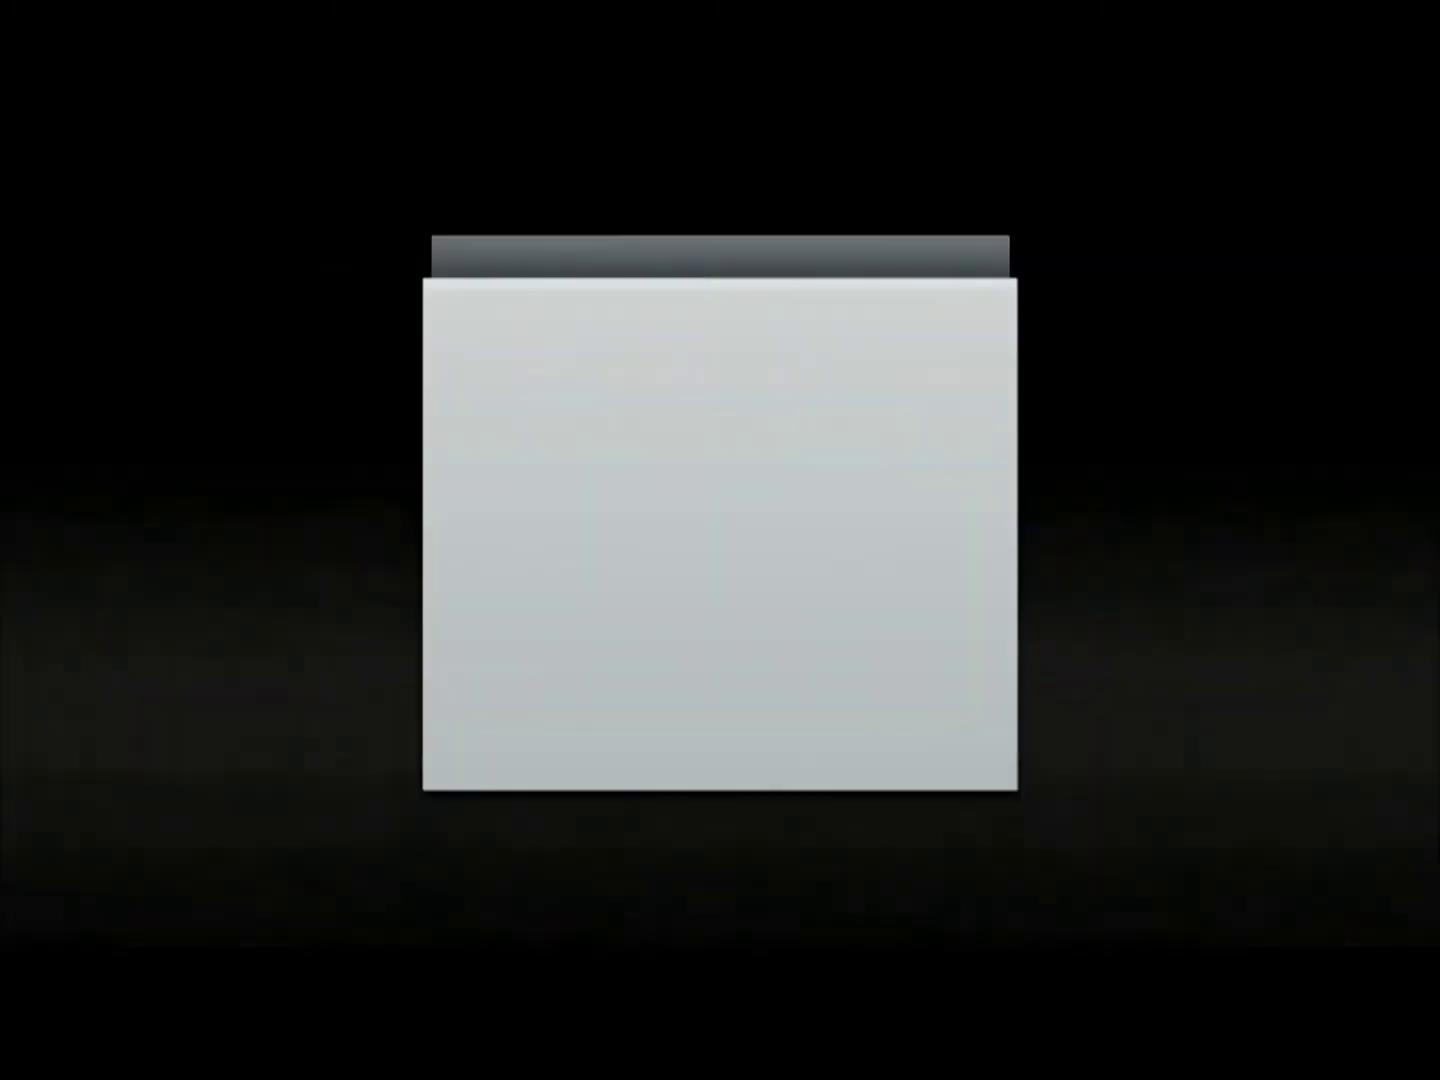
key(Return)
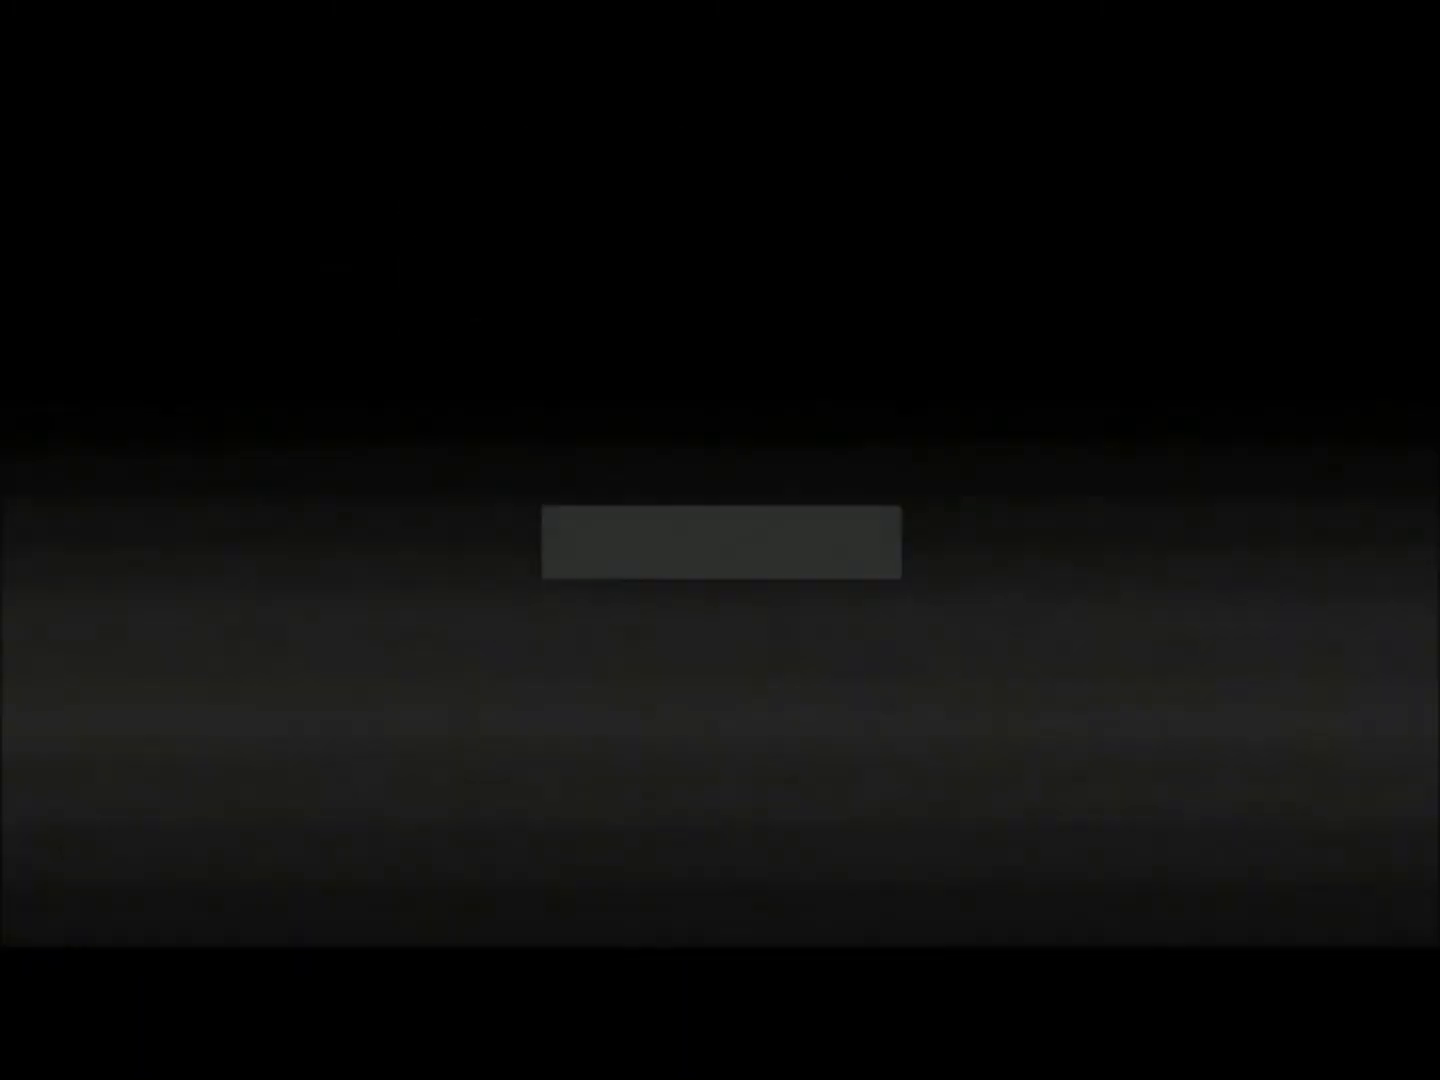